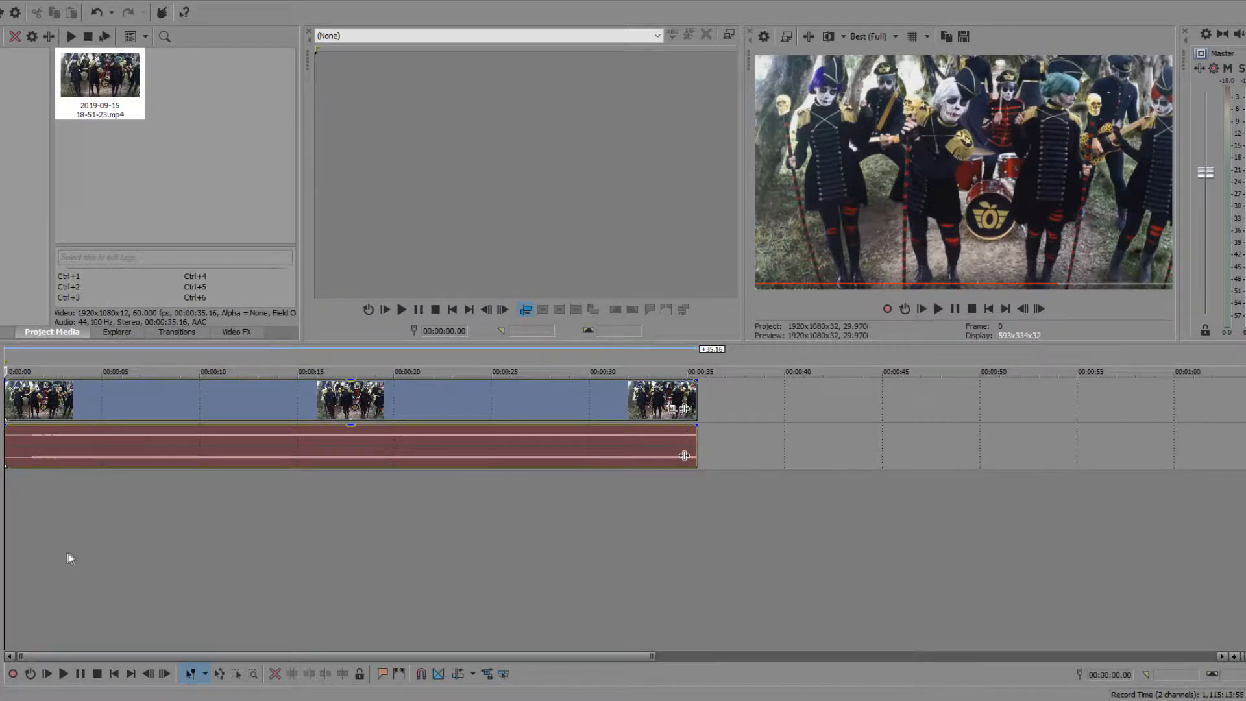
- Play the clip from about one second in and pause at 00:00:06.19, where the frame-by-frame cutting starts
scroll(82, 526, "up", 2)
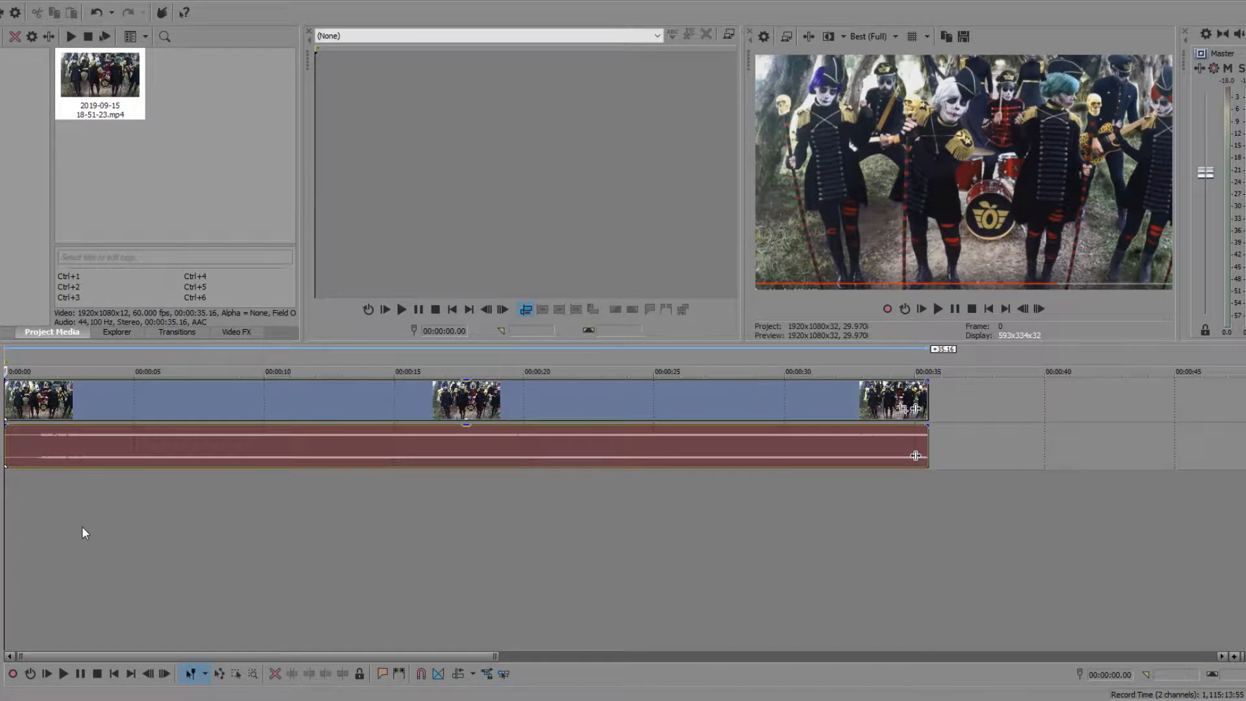
left_click(38, 524)
left_click(939, 313)
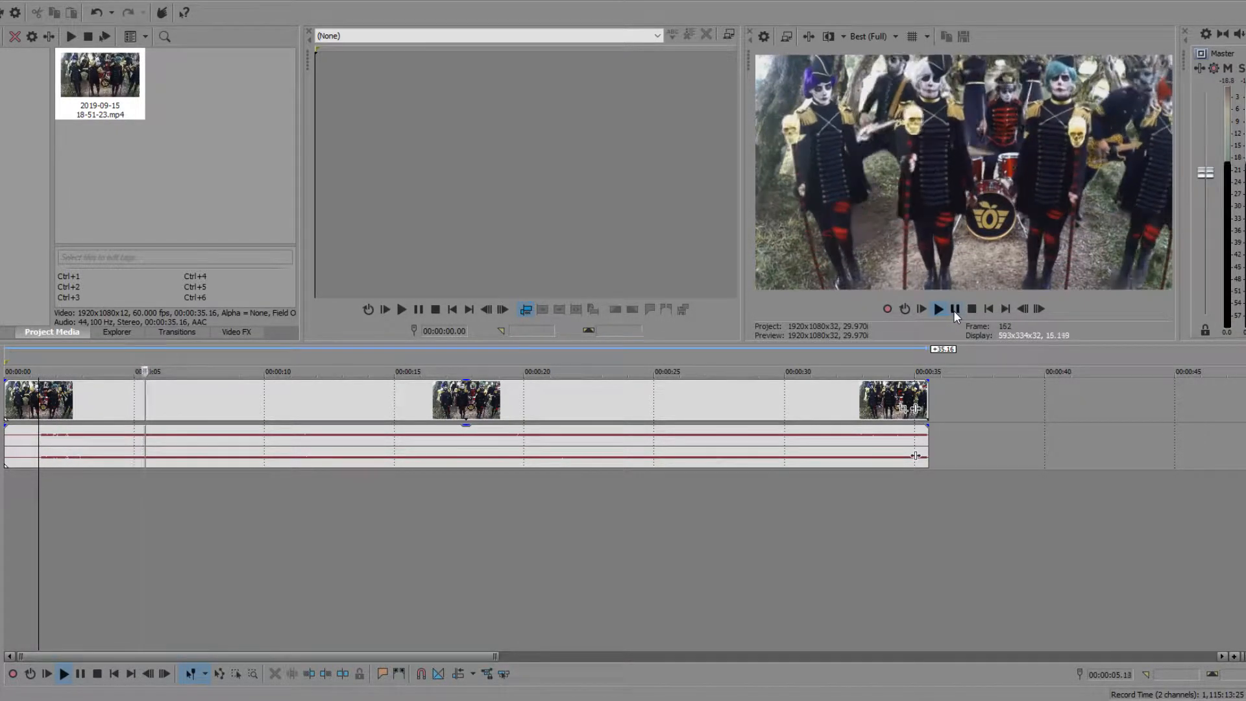
left_click(954, 312)
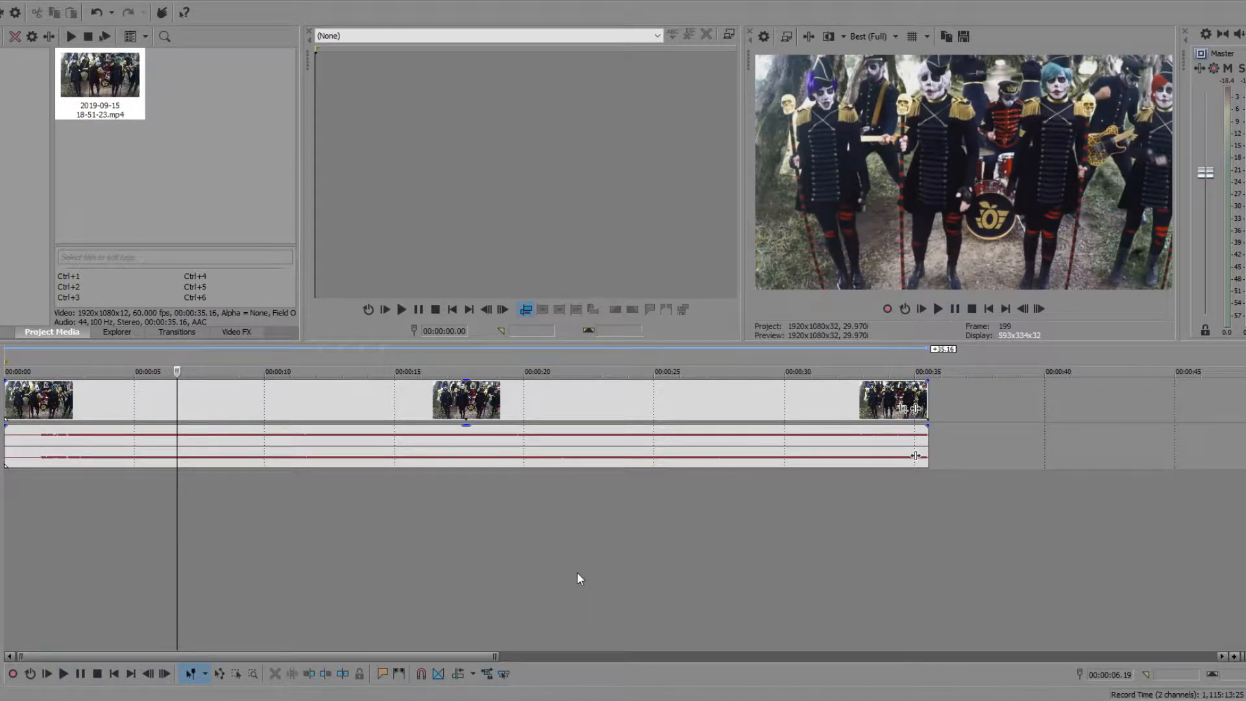
- Split the clip at three consecutive frames, 00:00:06.19, 00:00:06.20 and 00:00:06.21, to isolate two single-frame pieces
scroll(306, 586, "up", 2)
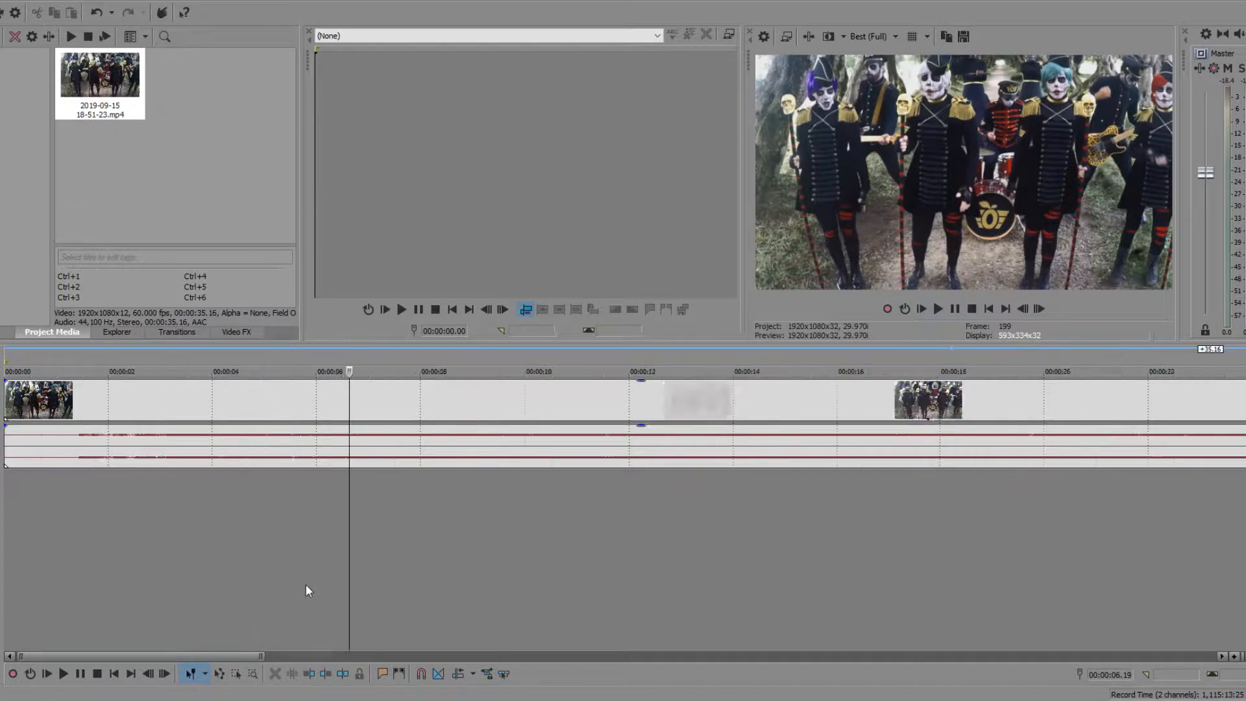
scroll(322, 578, "up", 2)
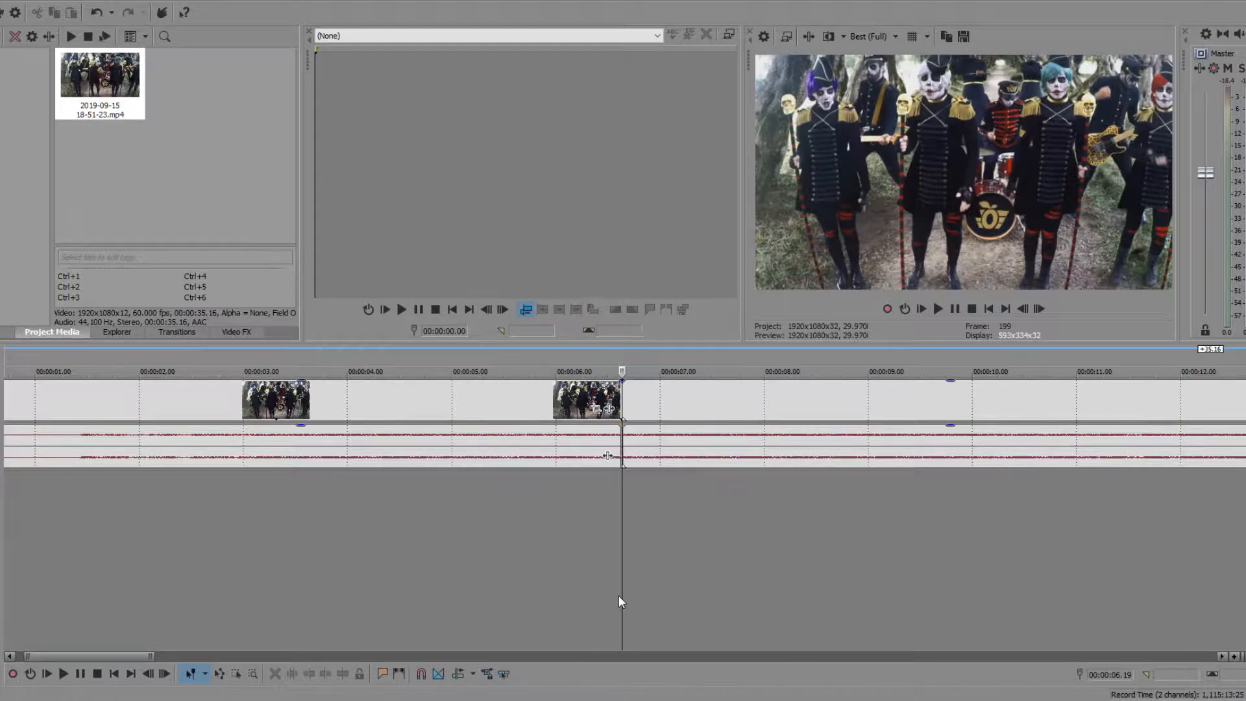
left_click(1041, 310)
scroll(940, 454, "up", 8)
scroll(940, 454, "up", 3)
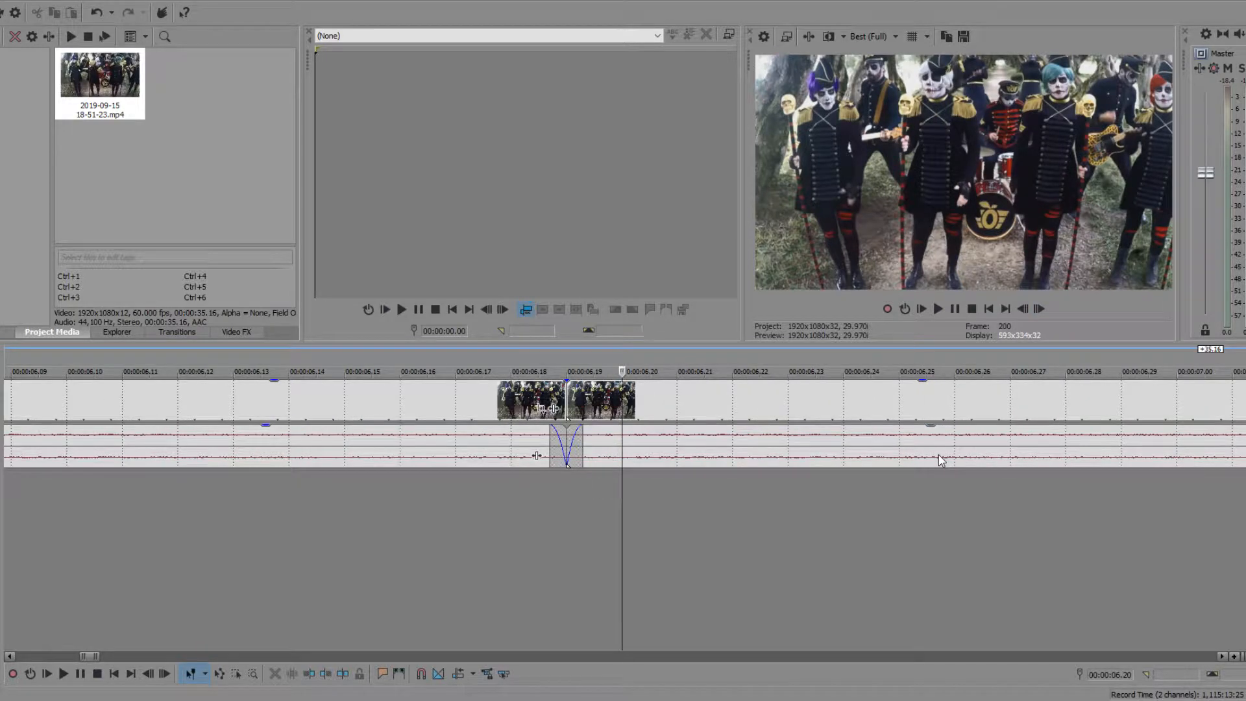
left_click(1041, 309)
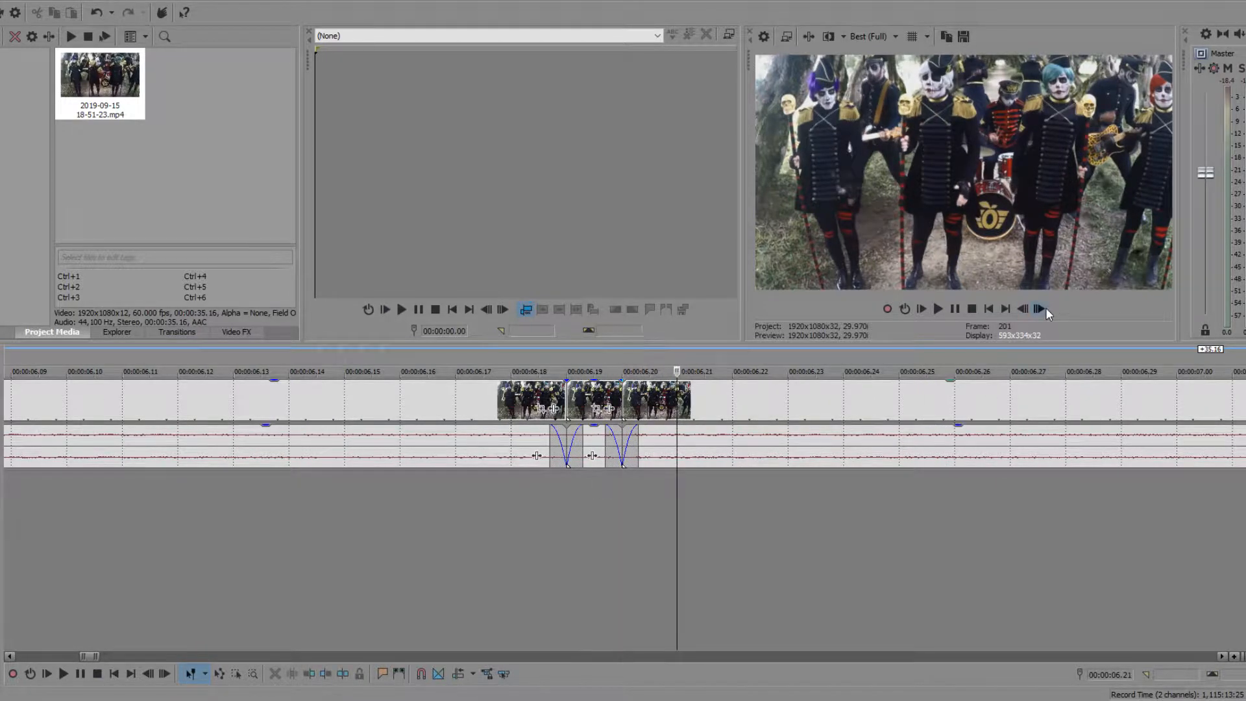
key("s")
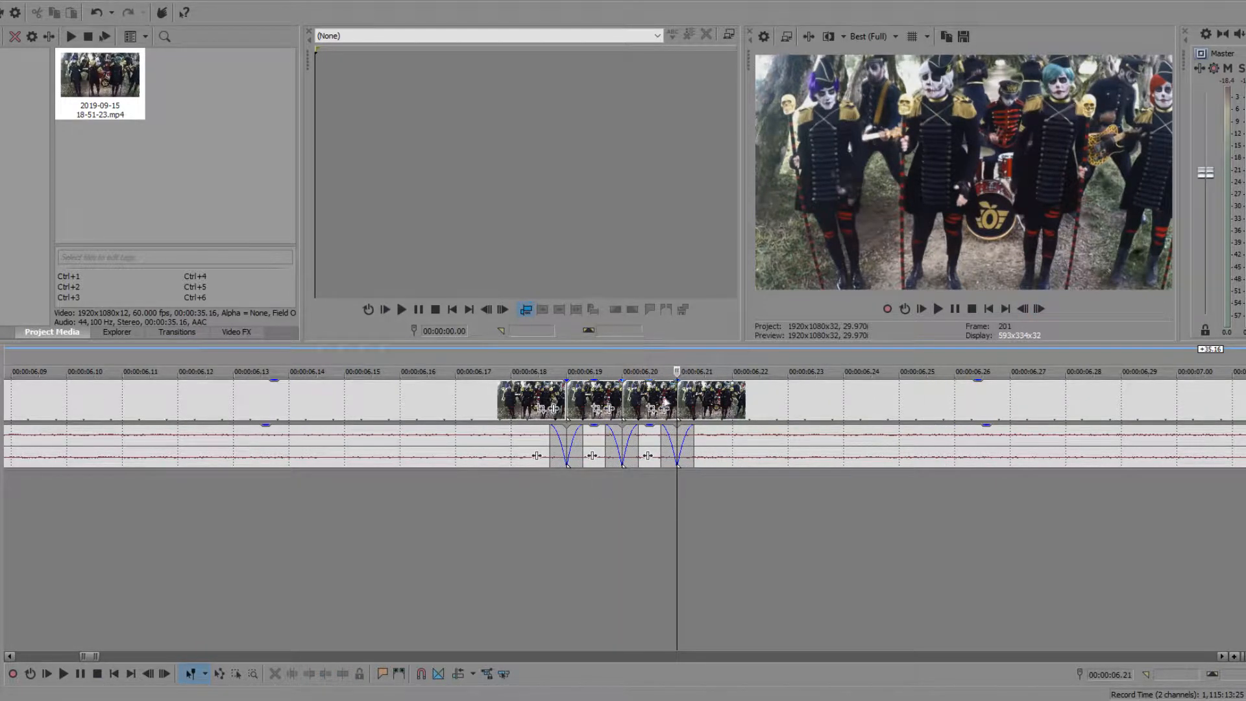
- Delete the single-frame piece at 00:00:06.20 and move the remaining clip back to close the gap
left_click(507, 408)
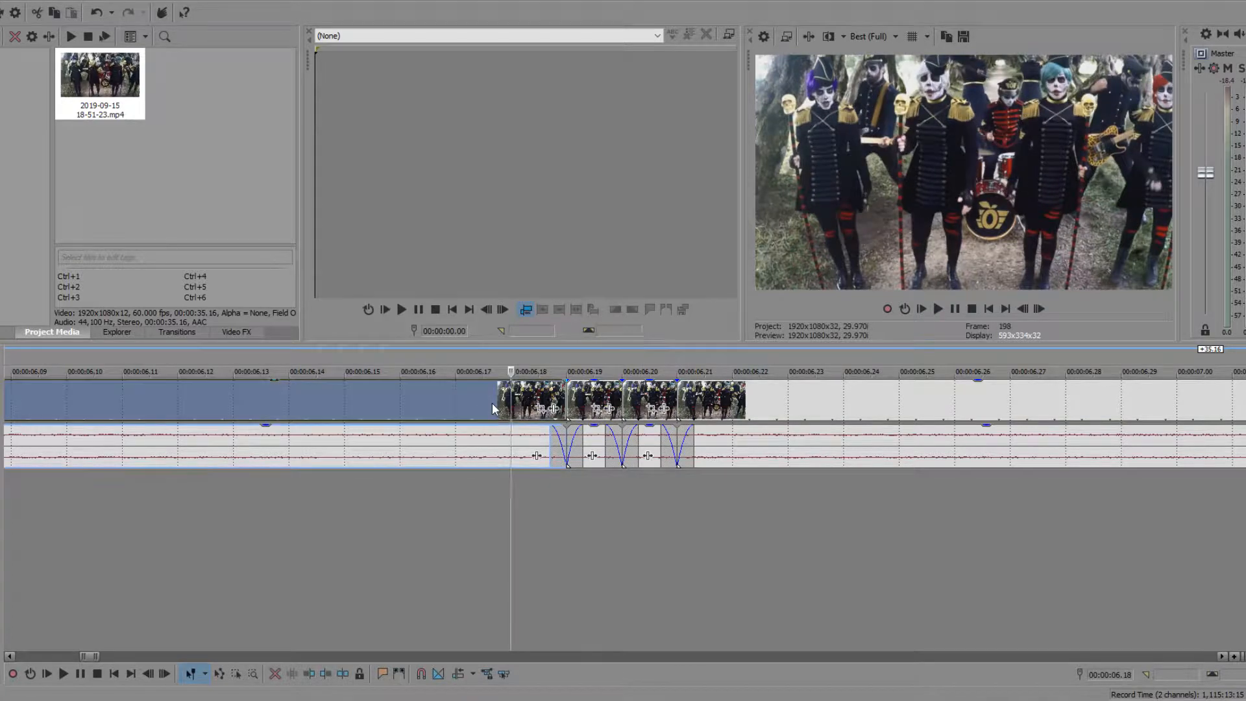
left_click(601, 390)
left_click(648, 387)
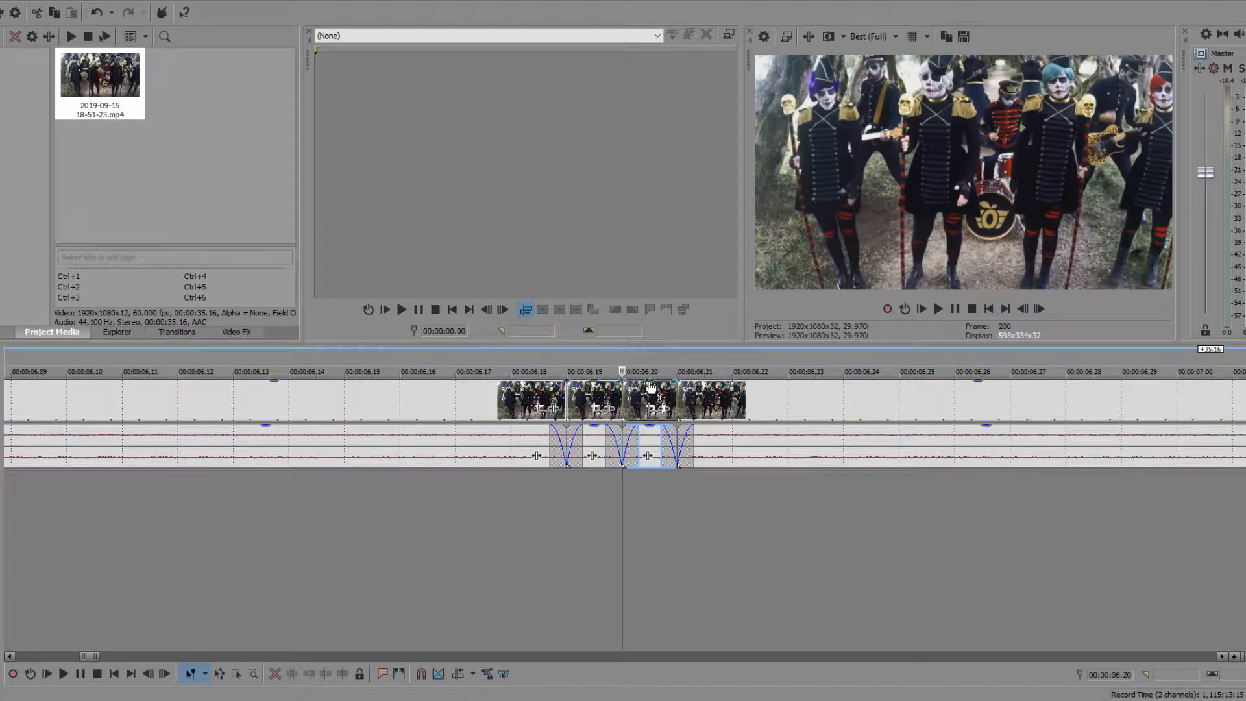
key("Delete")
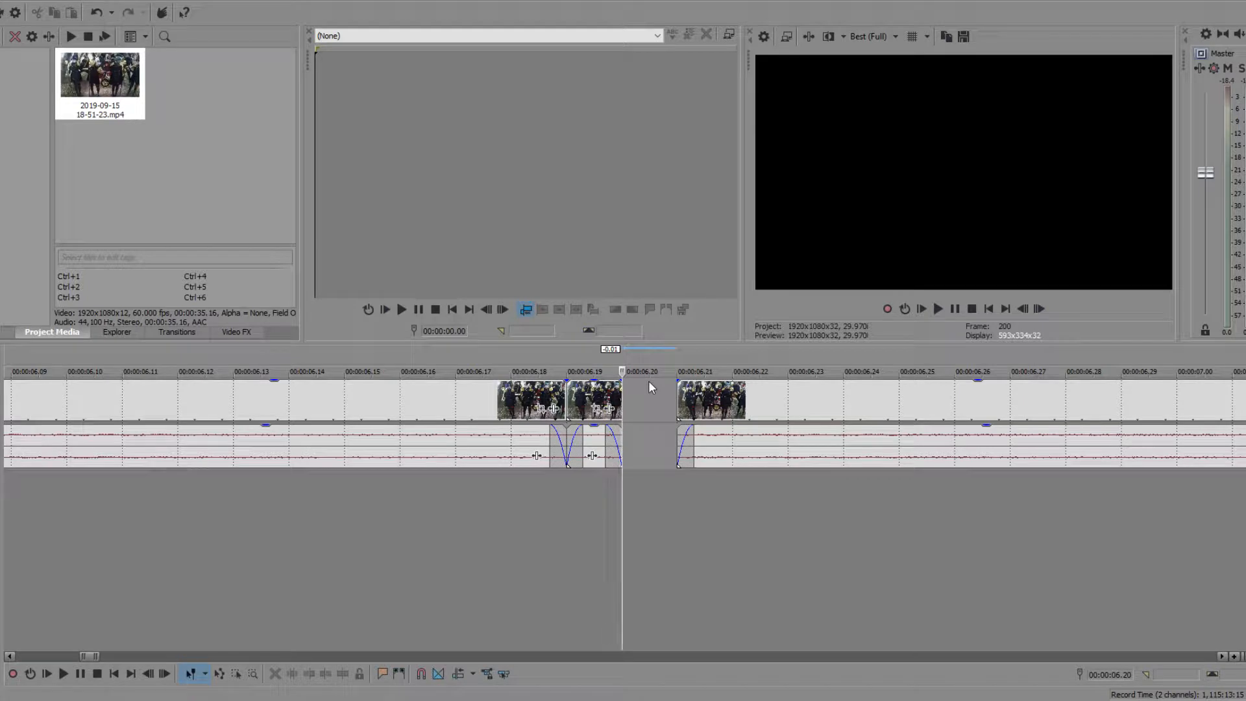
left_click_drag(746, 402, 694, 403)
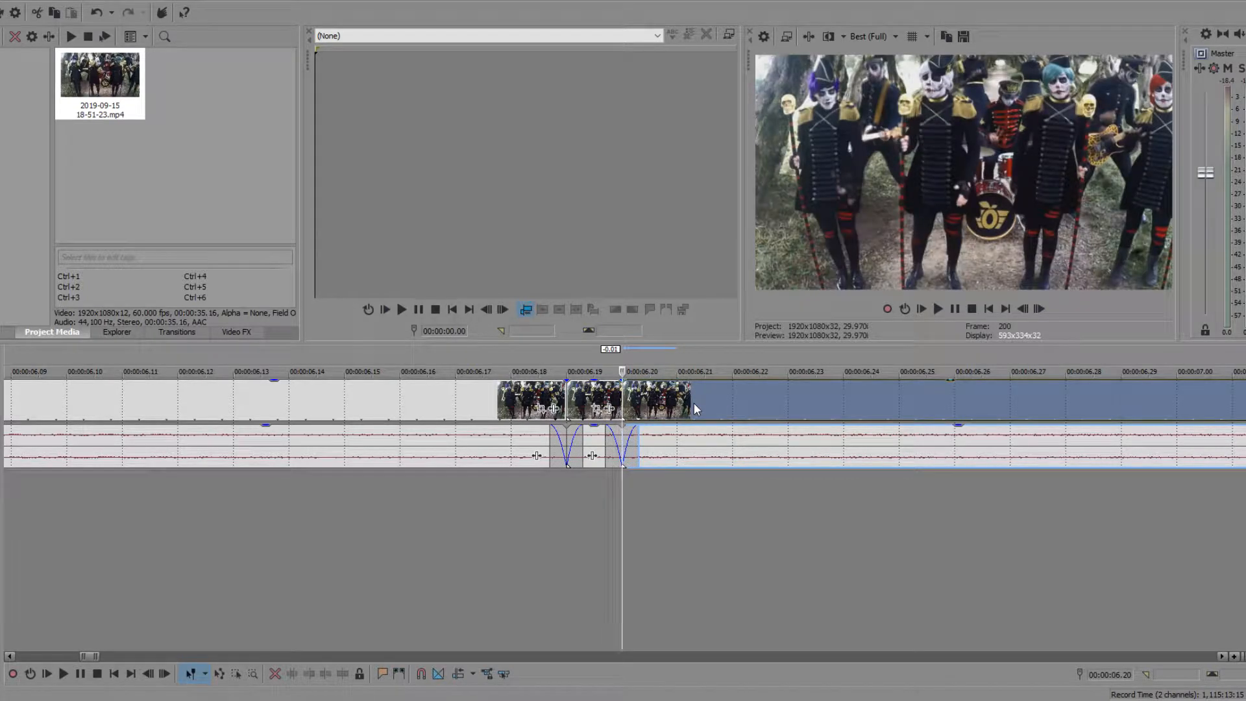
- Split the remaining clip at 00:00:06.21 and 00:00:06.22, delete the frame between the cuts, and close the gap
left_click(1038, 309)
key("s")
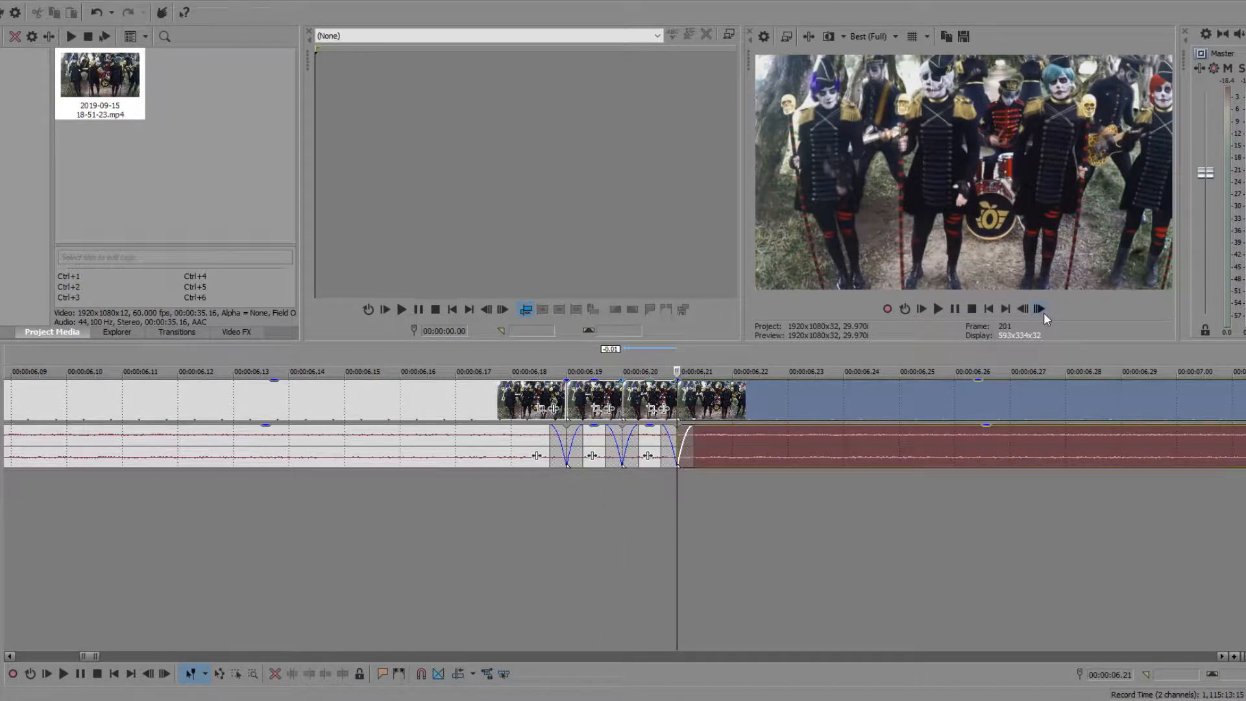
left_click(1042, 313)
key("s")
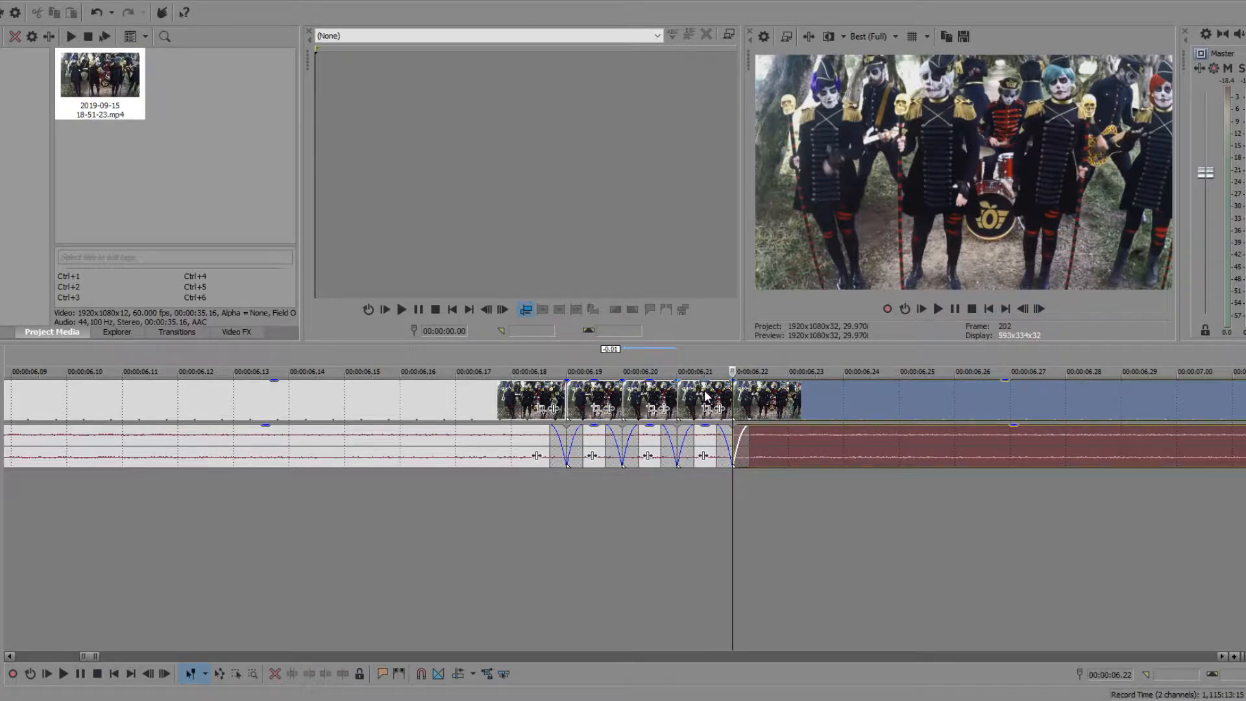
left_click(705, 396)
key("Delete")
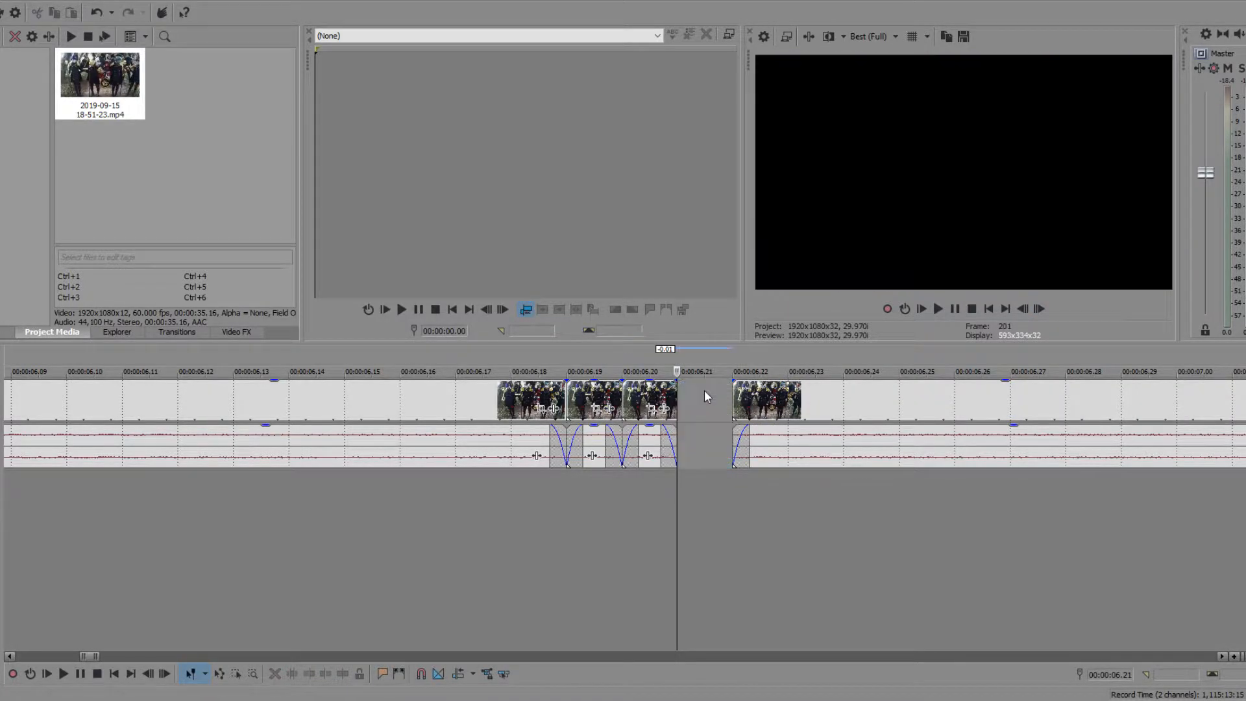
left_click_drag(921, 407, 880, 415)
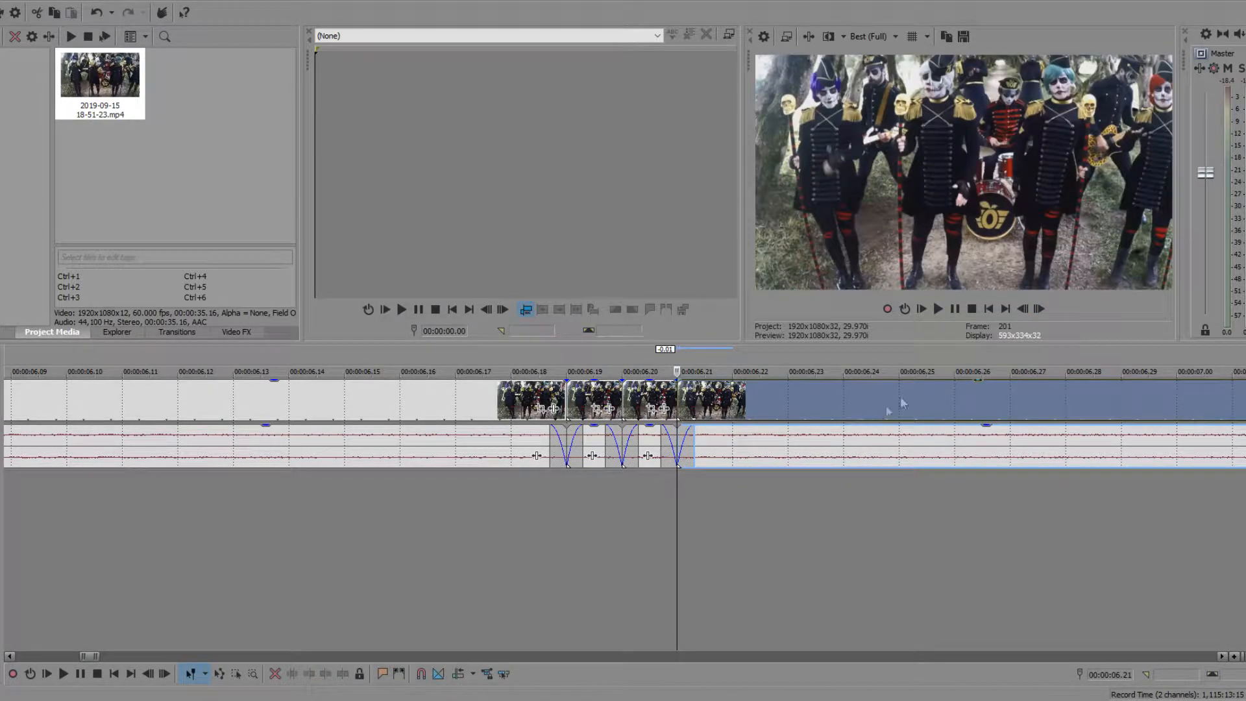
- Split the remaining clip at 00:00:06.22 and 00:00:06.23, remove the frame between the cuts, and close the gap
left_click(1038, 310)
left_click(1038, 310)
key("s")
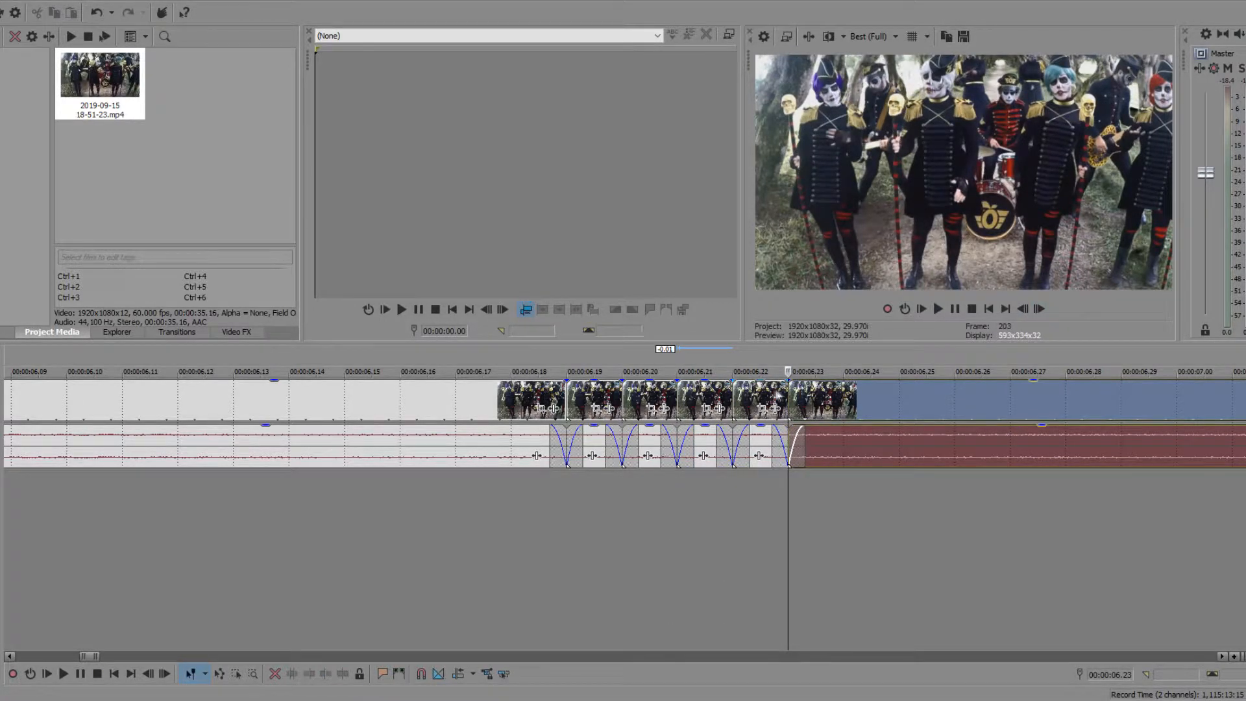
left_click(772, 392)
key("Delete")
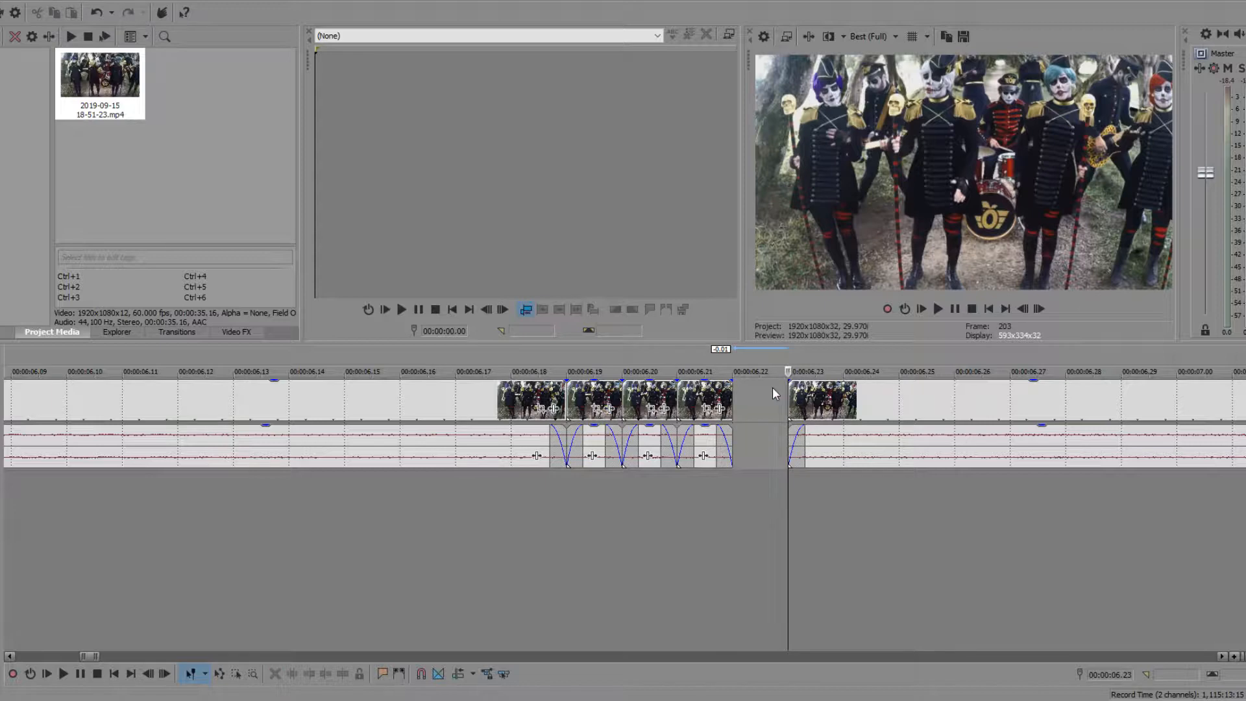
left_click_drag(843, 396, 809, 396)
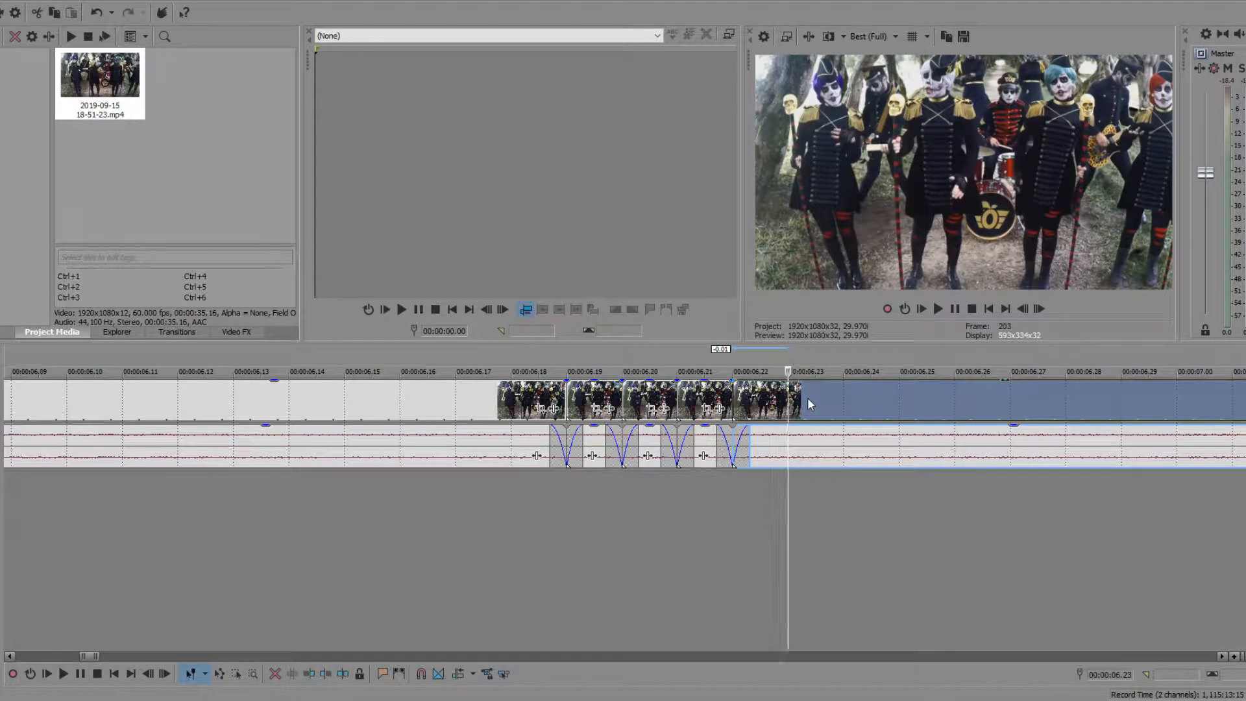
- Cut out the single frame between 00:00:06.23 and 00:00:06.24 and move the remaining clip back against the previous piece
key("s")
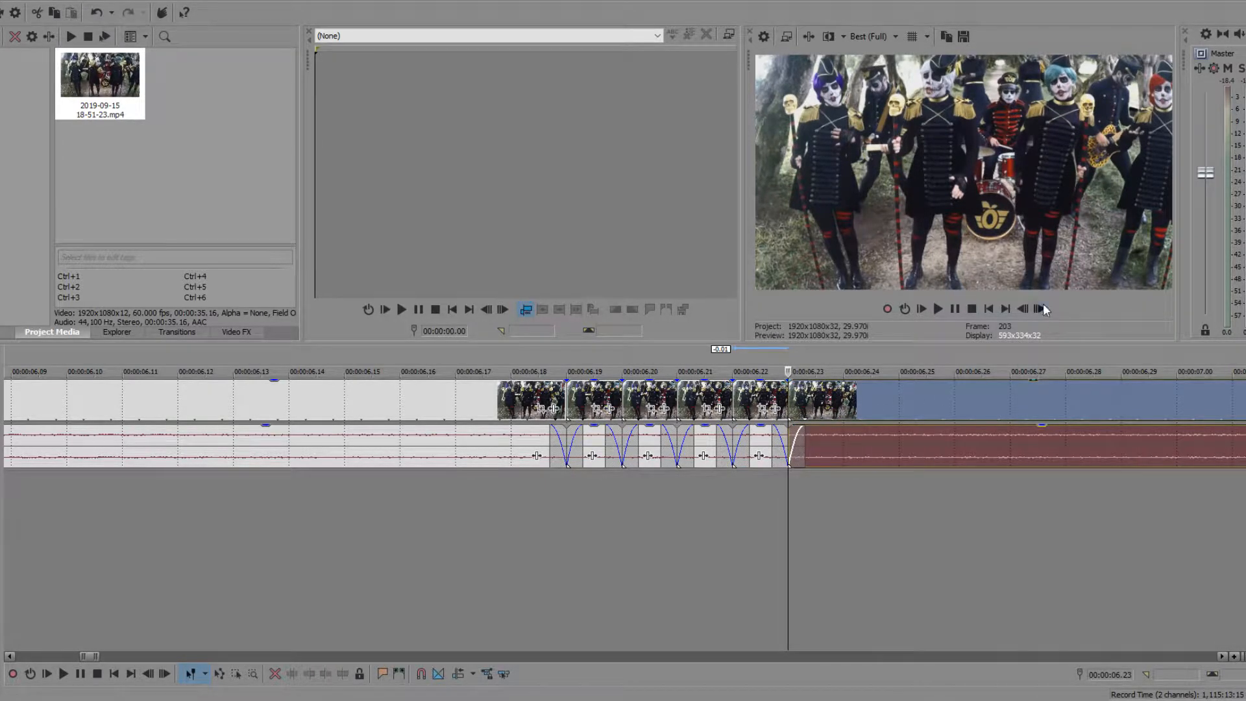
key("alt+Right")
key("s")
left_click(828, 390)
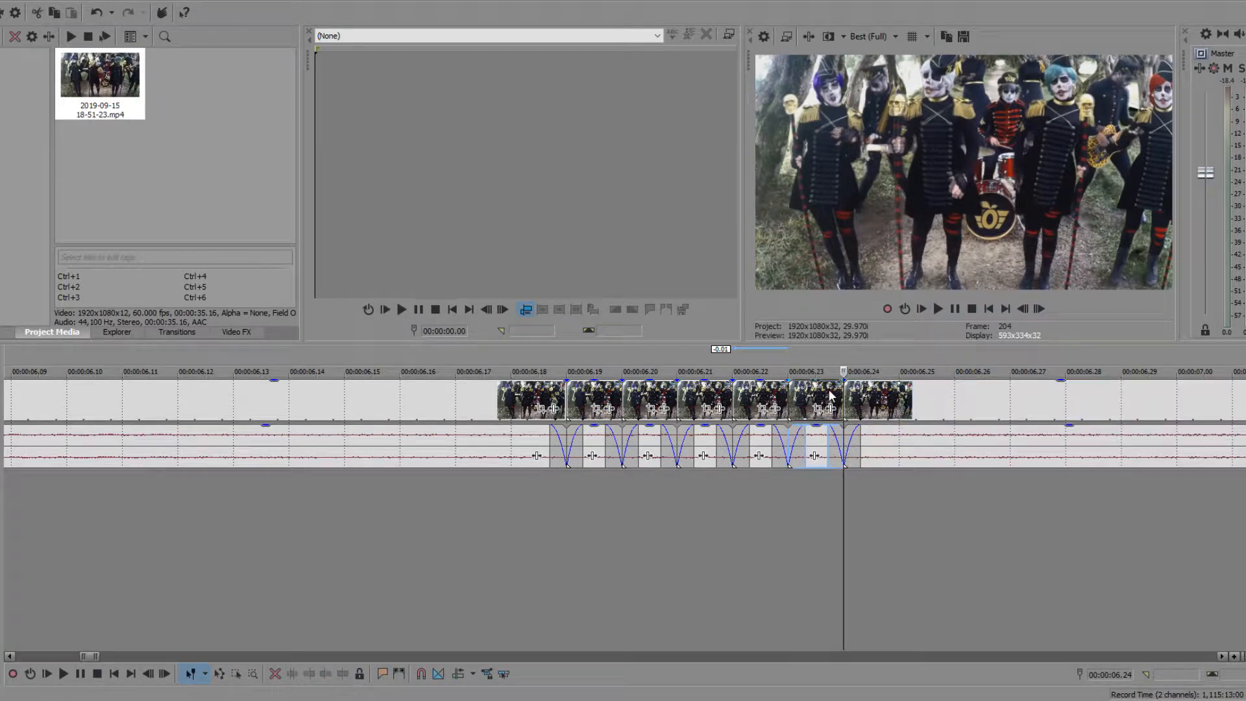
key("Delete")
left_click(873, 394)
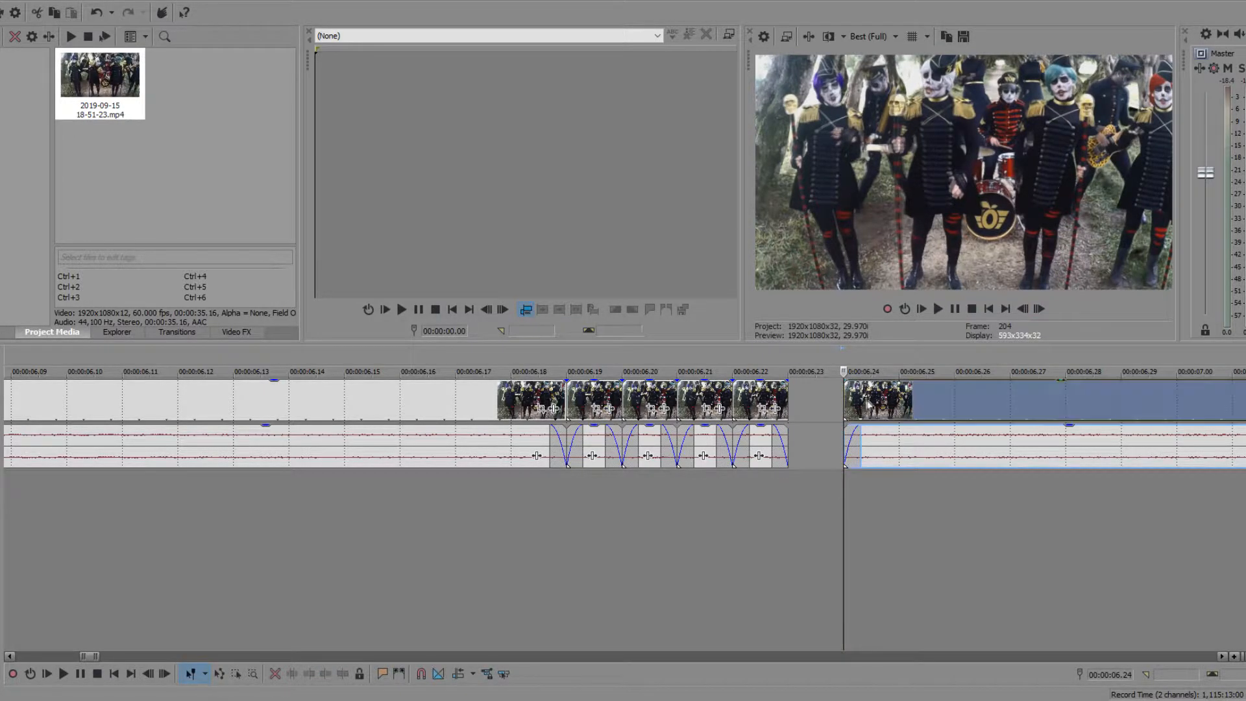
key("ctrl+z")
- Cut out the single frame between 00:00:06.24 and 00:00:06.25 and close the gap with the remaining clip
key("alt+Right")
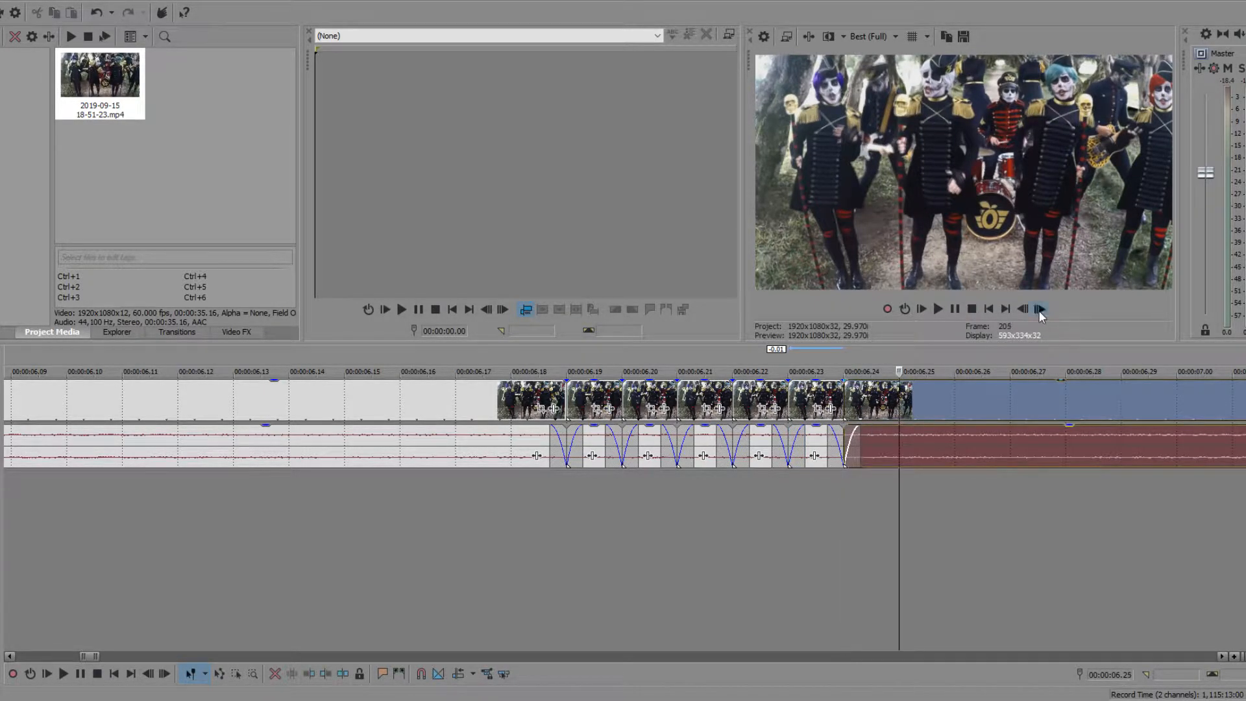
key("s")
left_click(880, 383)
key("Delete")
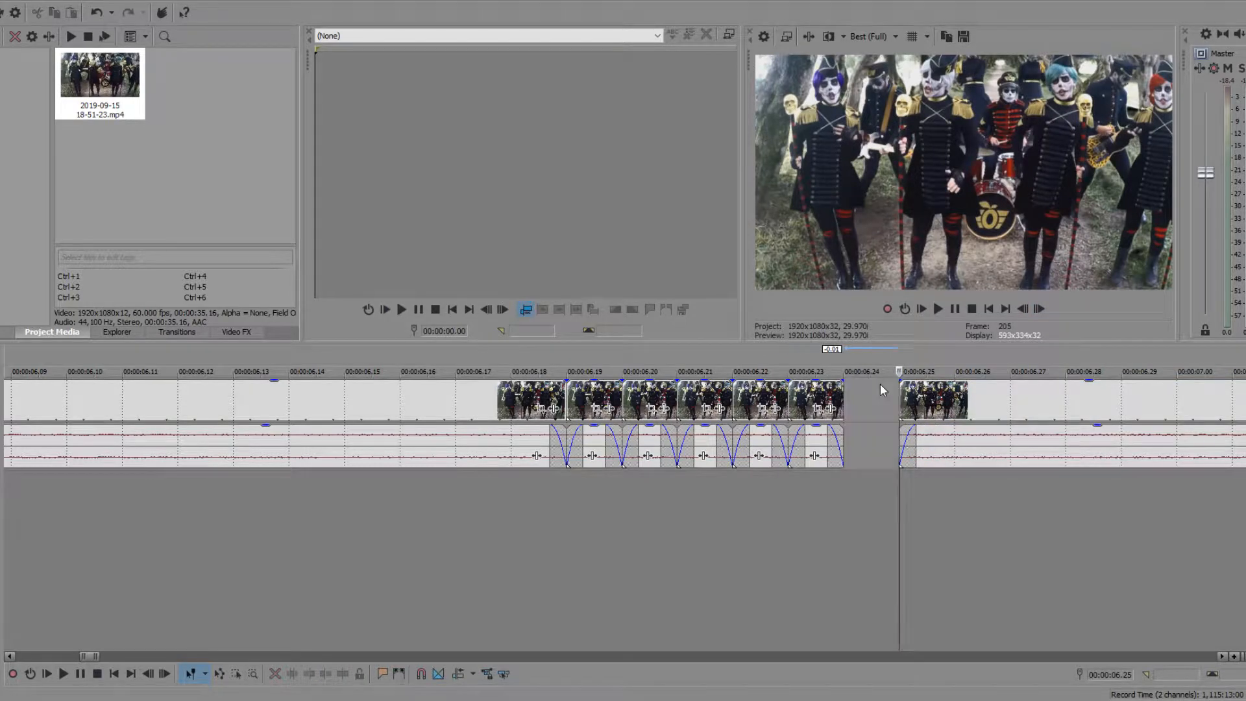
left_click(982, 398)
key("ctrl+z")
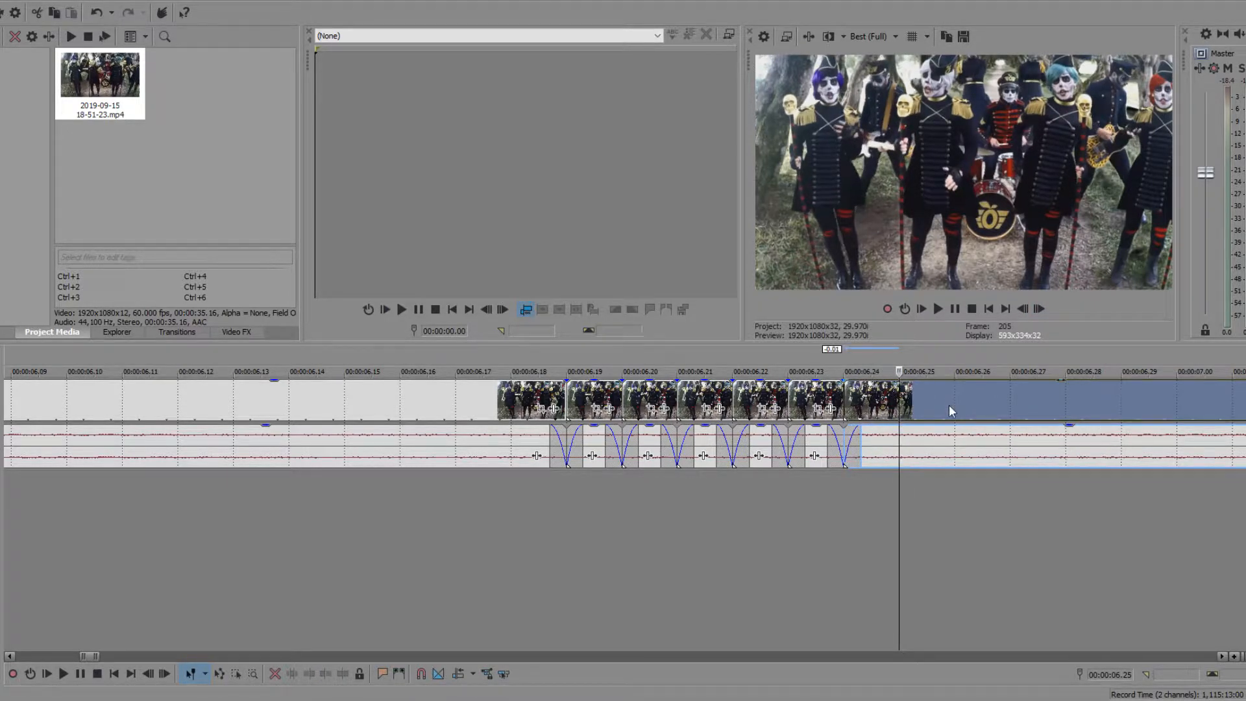
- Split the remaining clip at 00:00:06.26, delete the single frame at 00:00:06.25, and close the gap
key("alt+Right")
key("s")
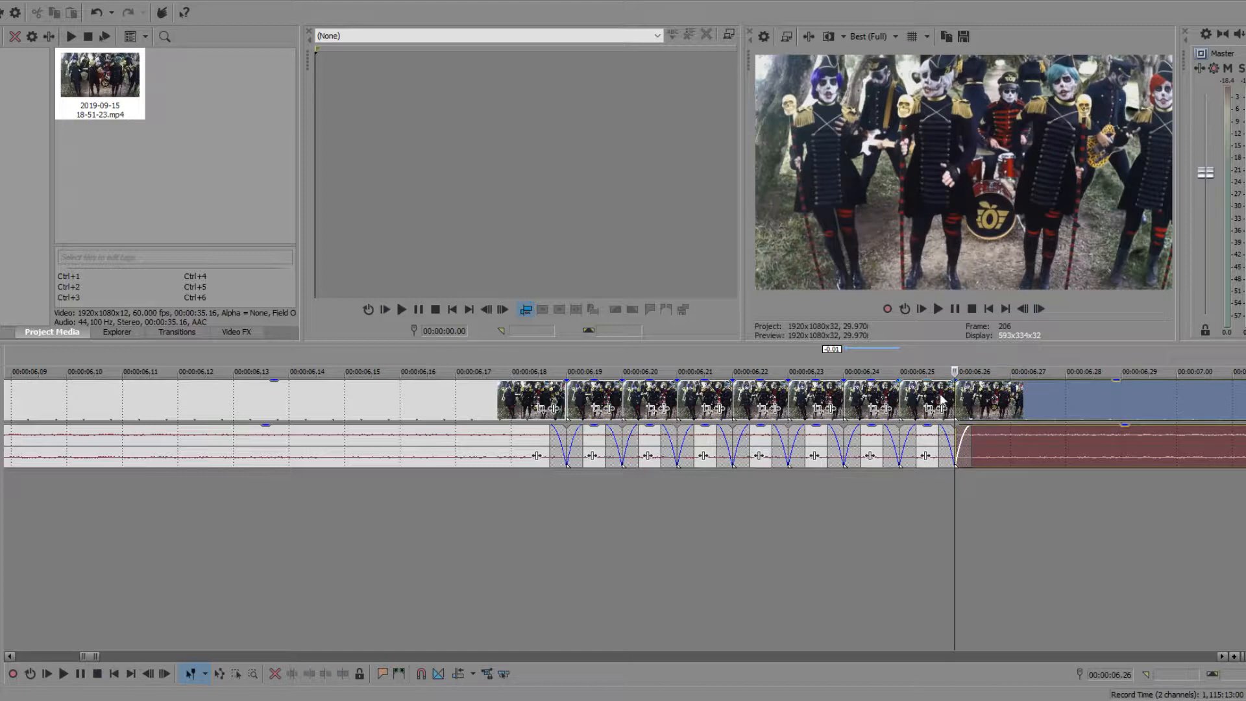
left_click(934, 394)
key("Delete")
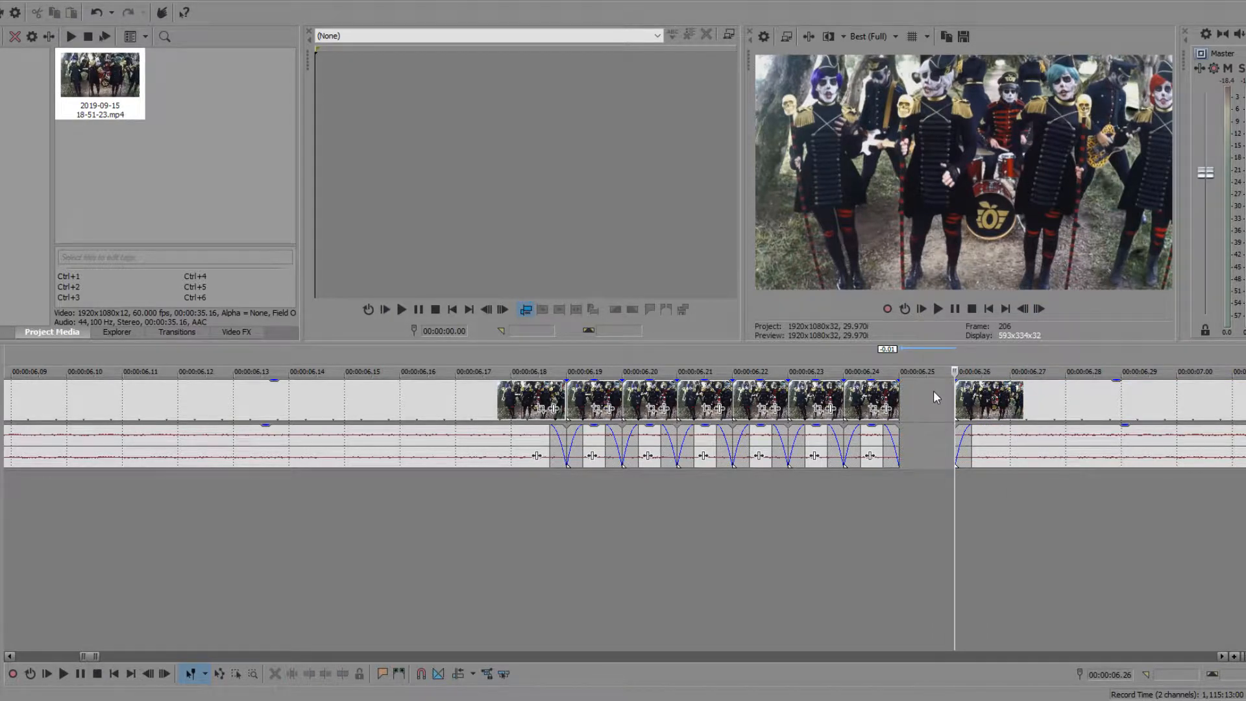
left_click_drag(982, 388, 927, 388)
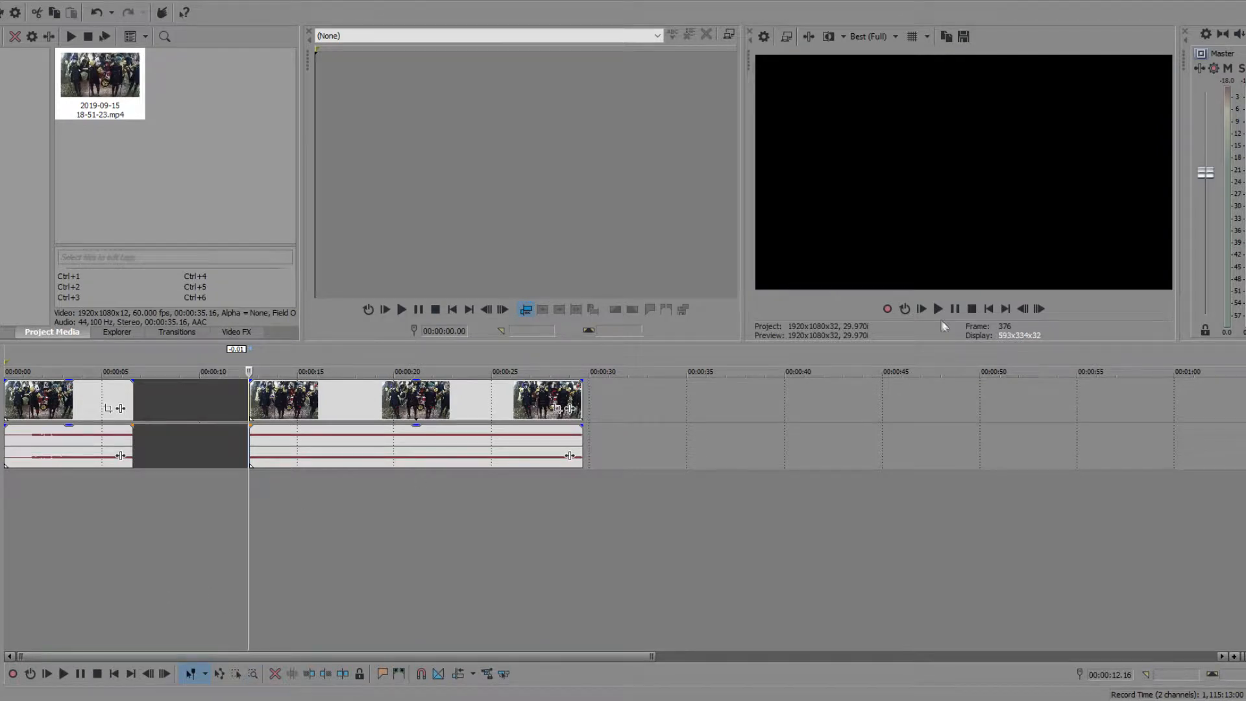
- Play the timeline from 00:00:05.15 through the section with alternate frames removed to check the effect
left_click(127, 510)
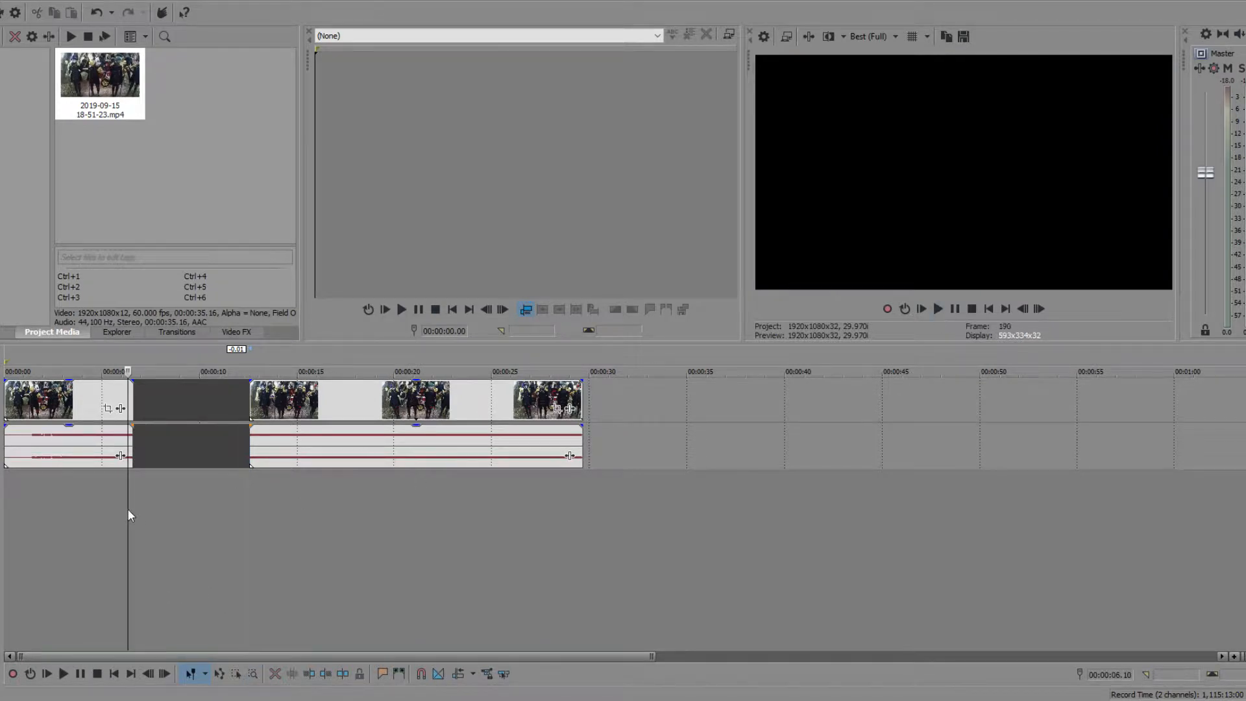
left_click(112, 513)
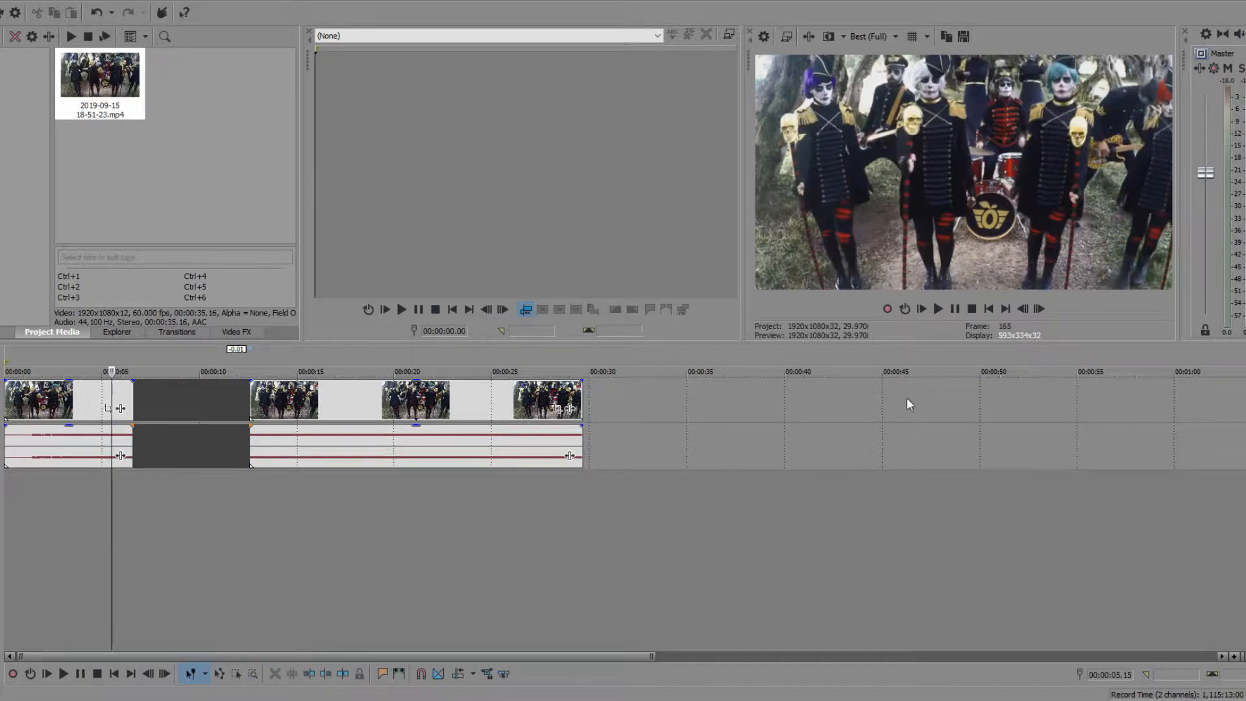
left_click(955, 312)
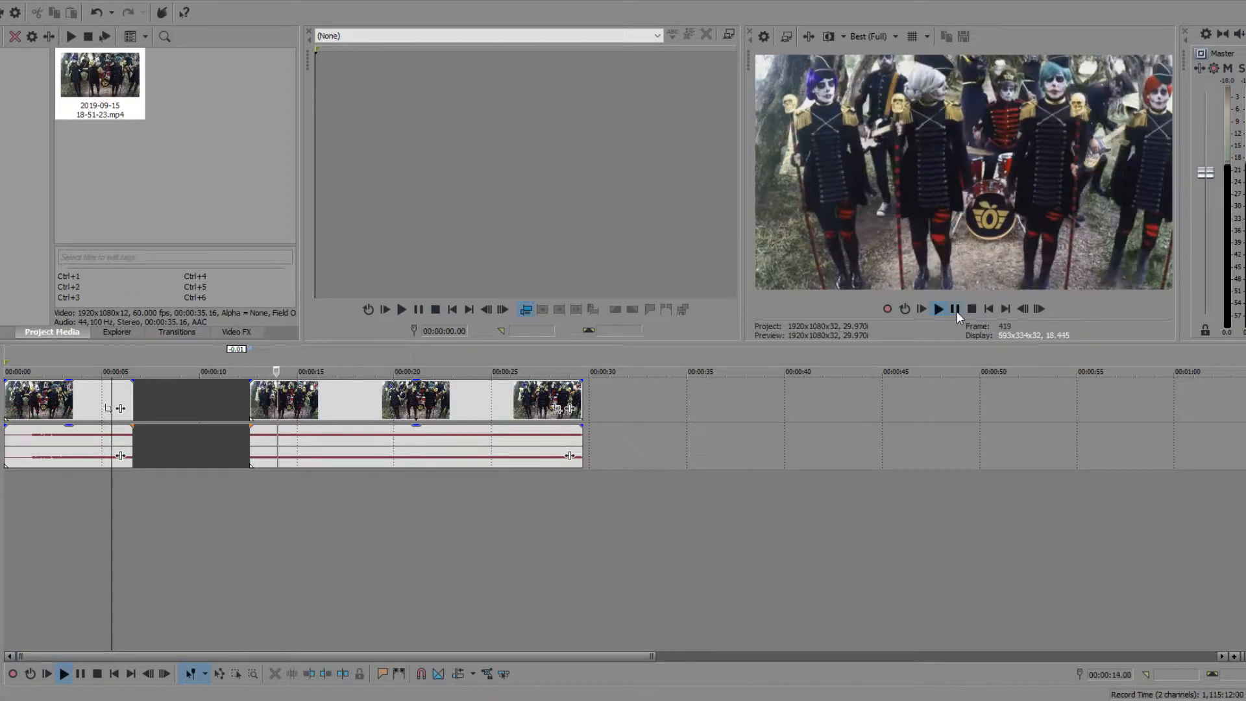
left_click(955, 311)
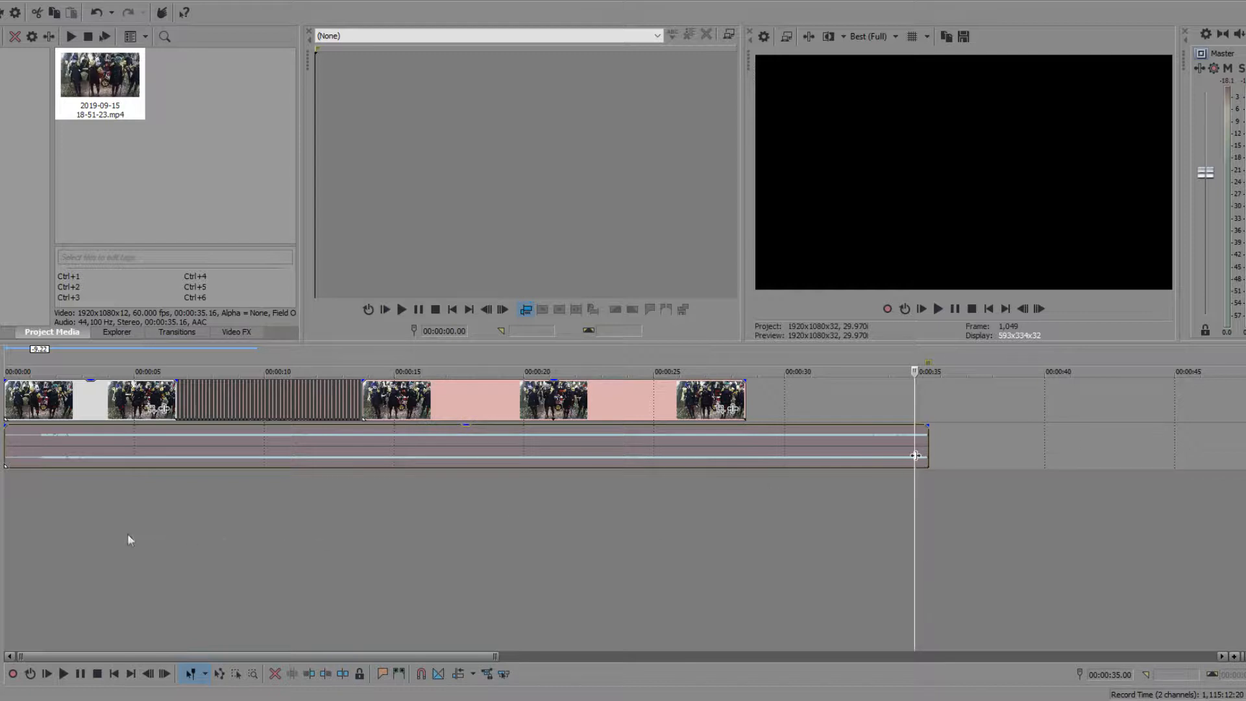
- Play the version with the uncut audio track from 00:00:05.20 past the frame-cut section, and pause
left_click(153, 528)
left_click(953, 309)
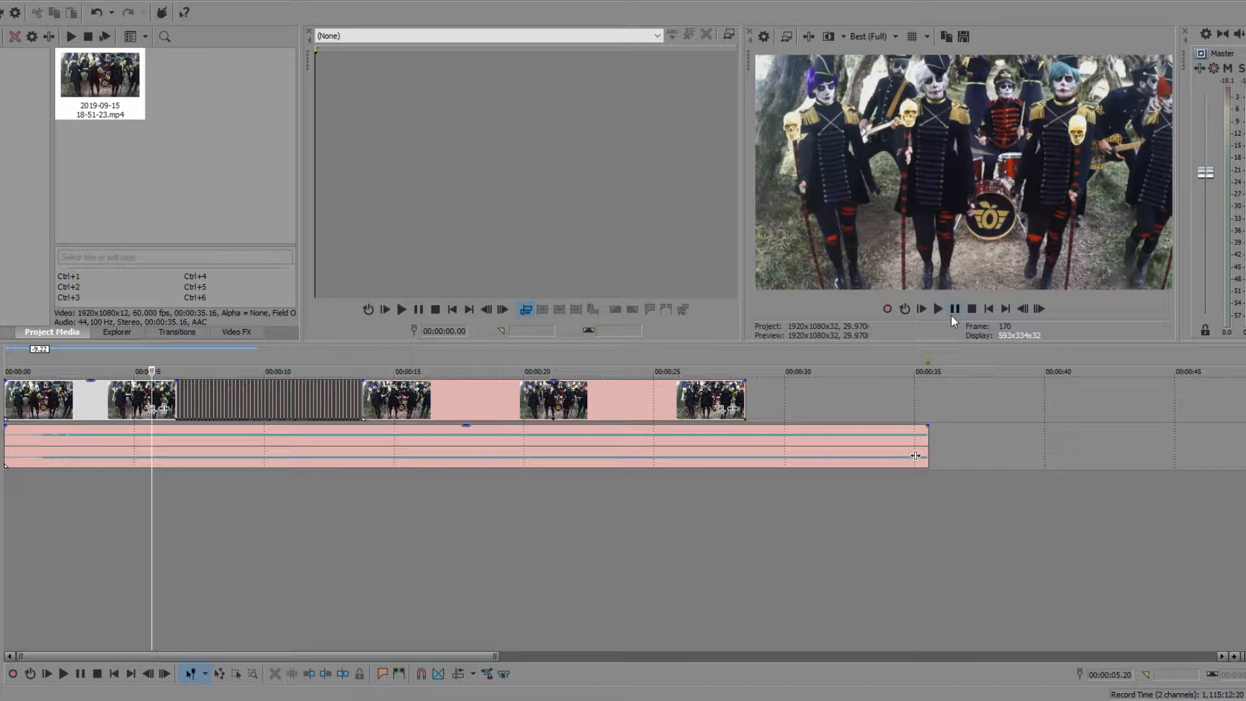
left_click(952, 314)
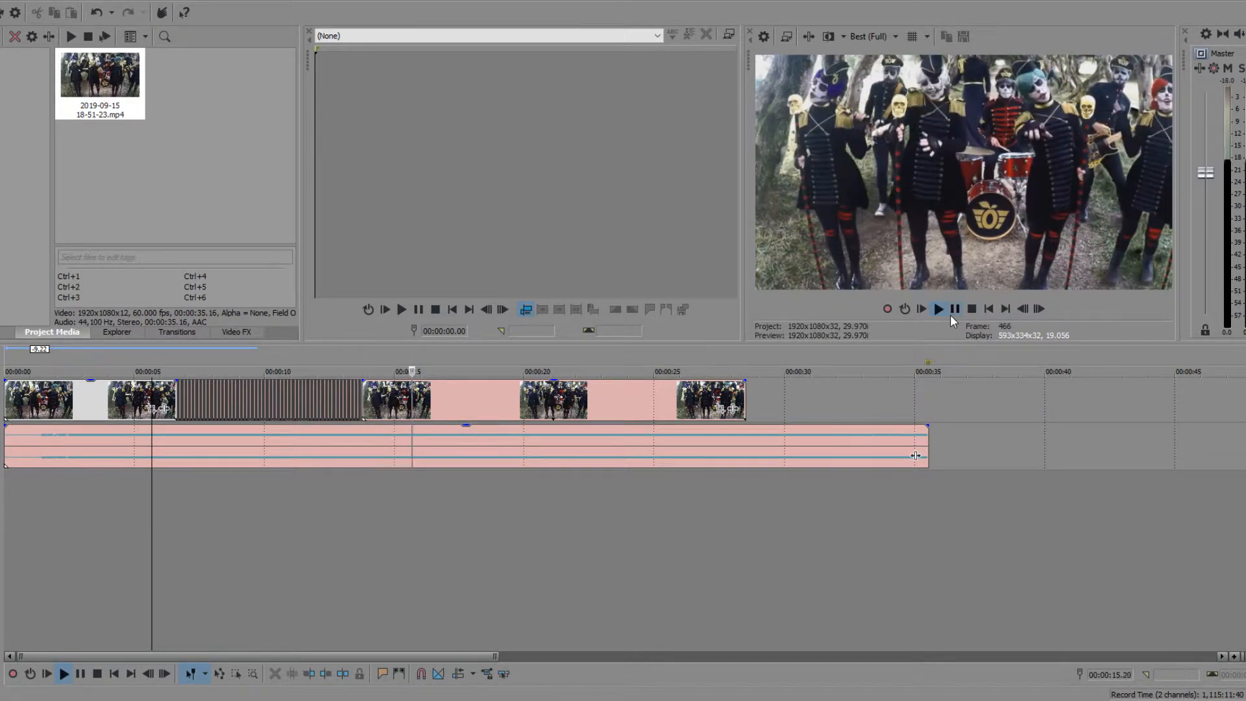
left_click(954, 309)
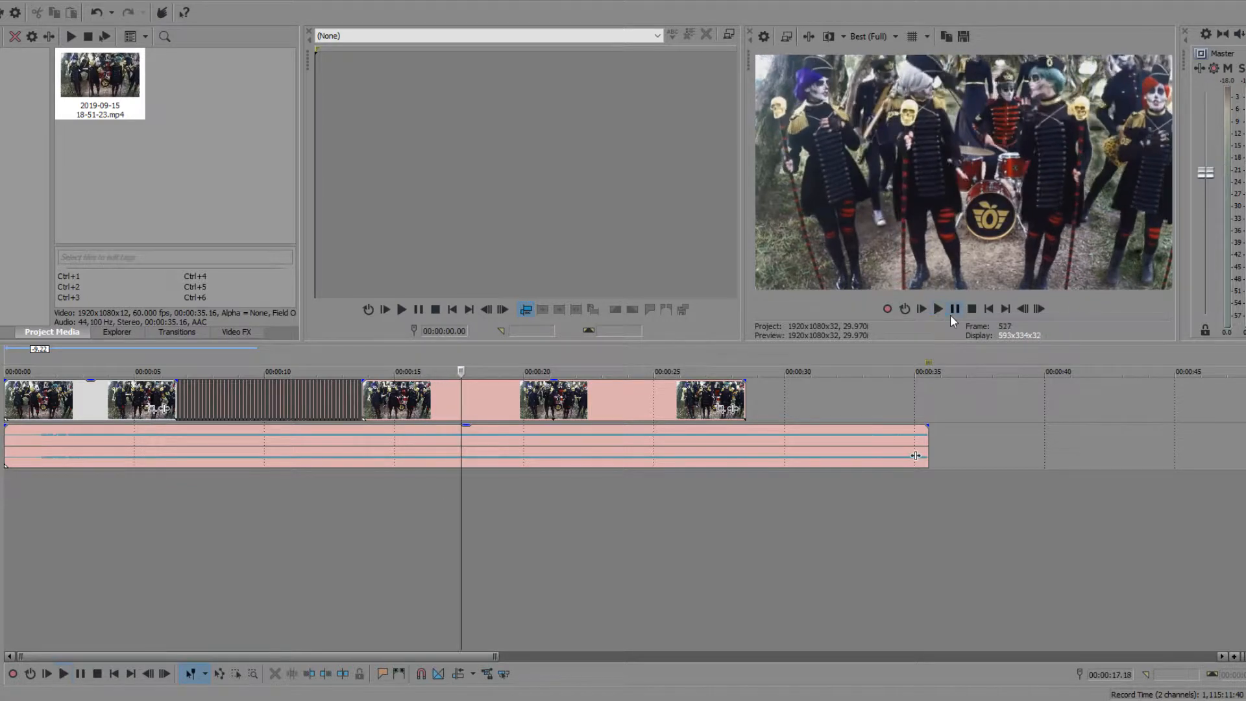
- Time-compress the full audio event so its end roughly meets the end of the shortened video clip
left_click_drag(927, 435, 747, 454)
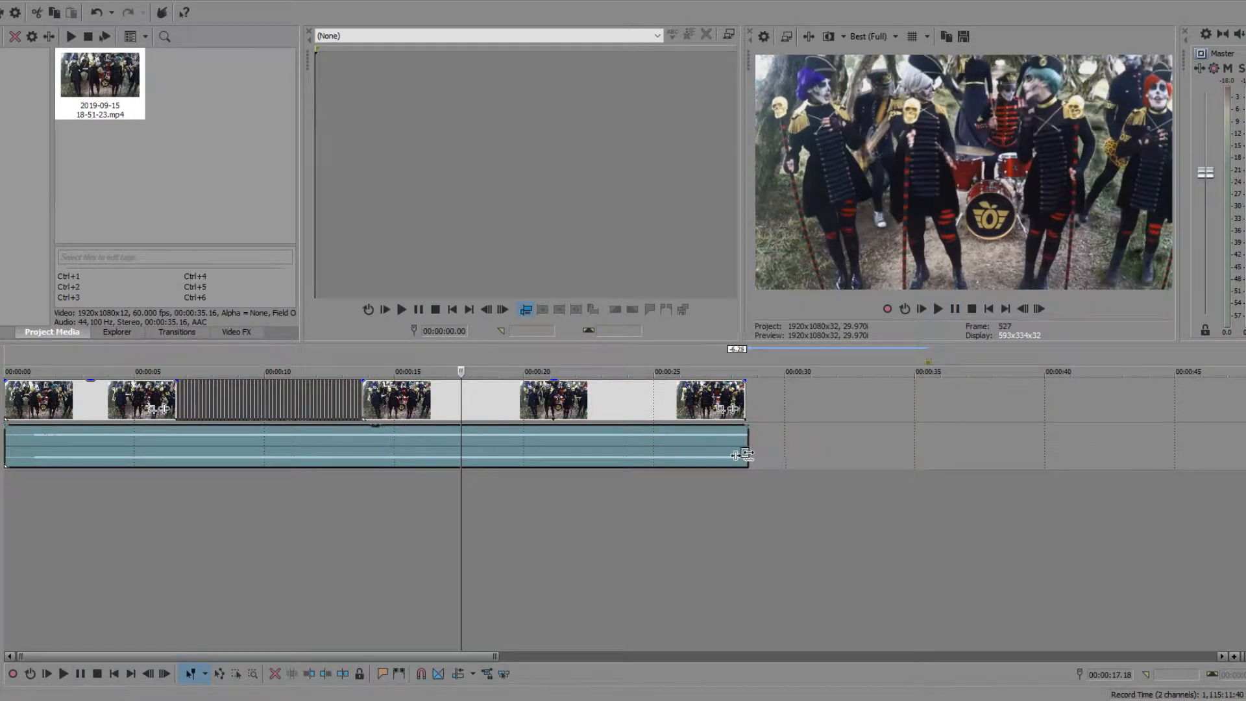
left_click(745, 482)
scroll(744, 481, "up", 6)
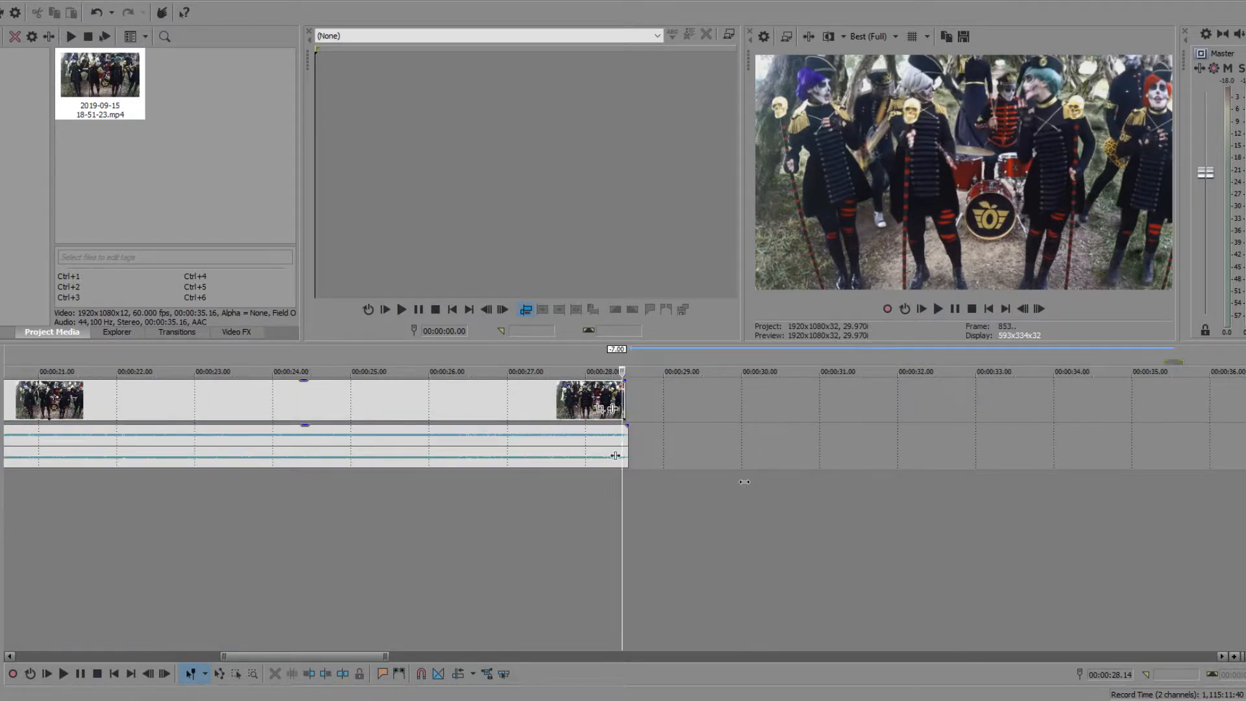
double_click(645, 442)
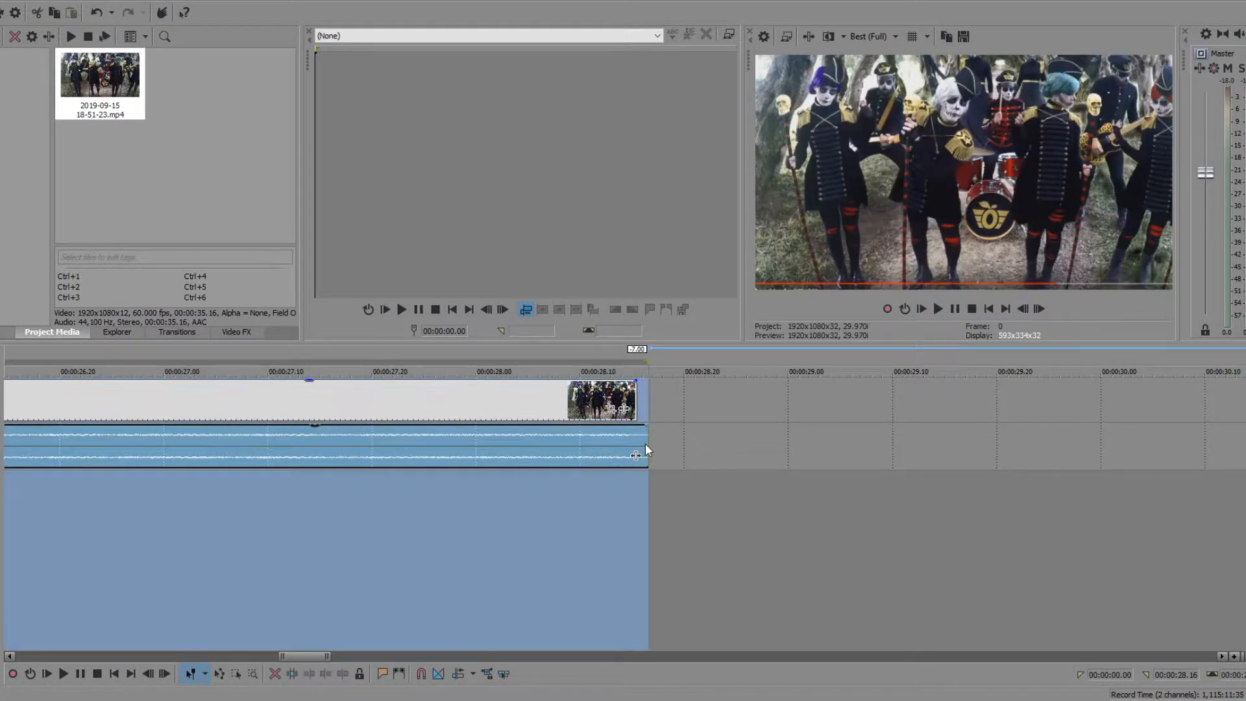
- Fine-tune the audio event's time compression until its end lines up exactly with the video clip's end
left_click(682, 496)
left_click_drag(647, 455, 636, 455)
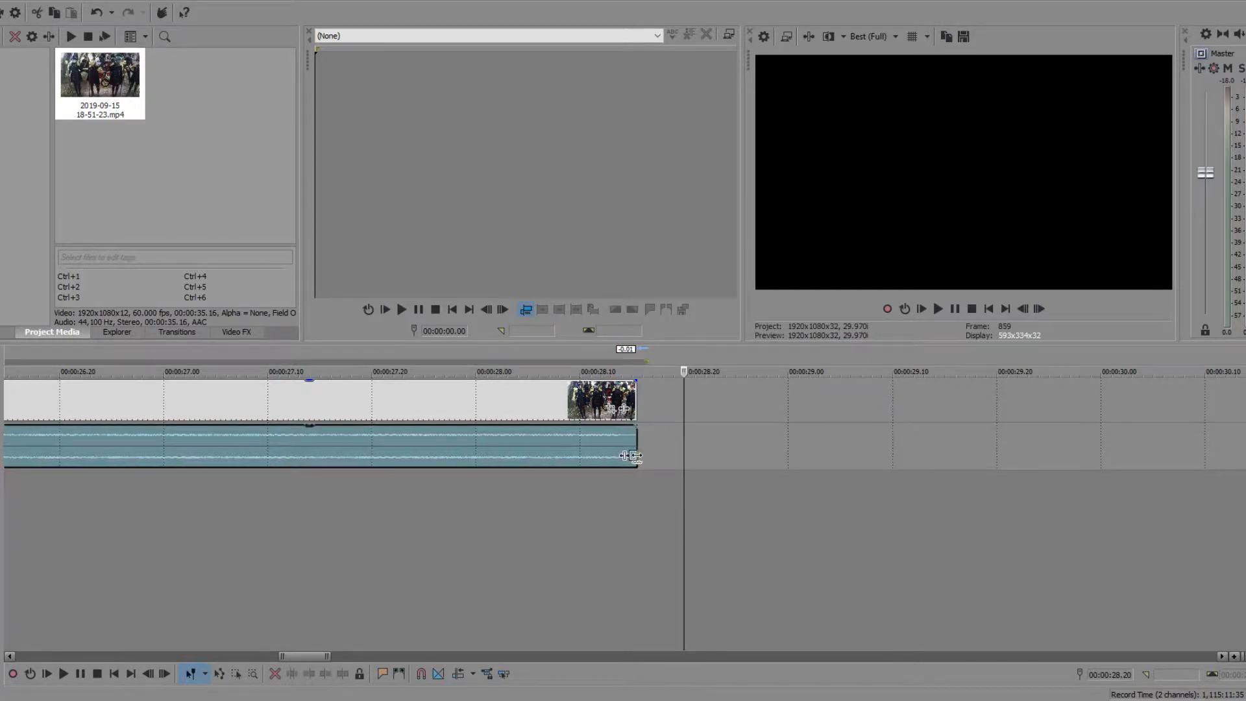
left_click(644, 497)
scroll(644, 497, "up", 8)
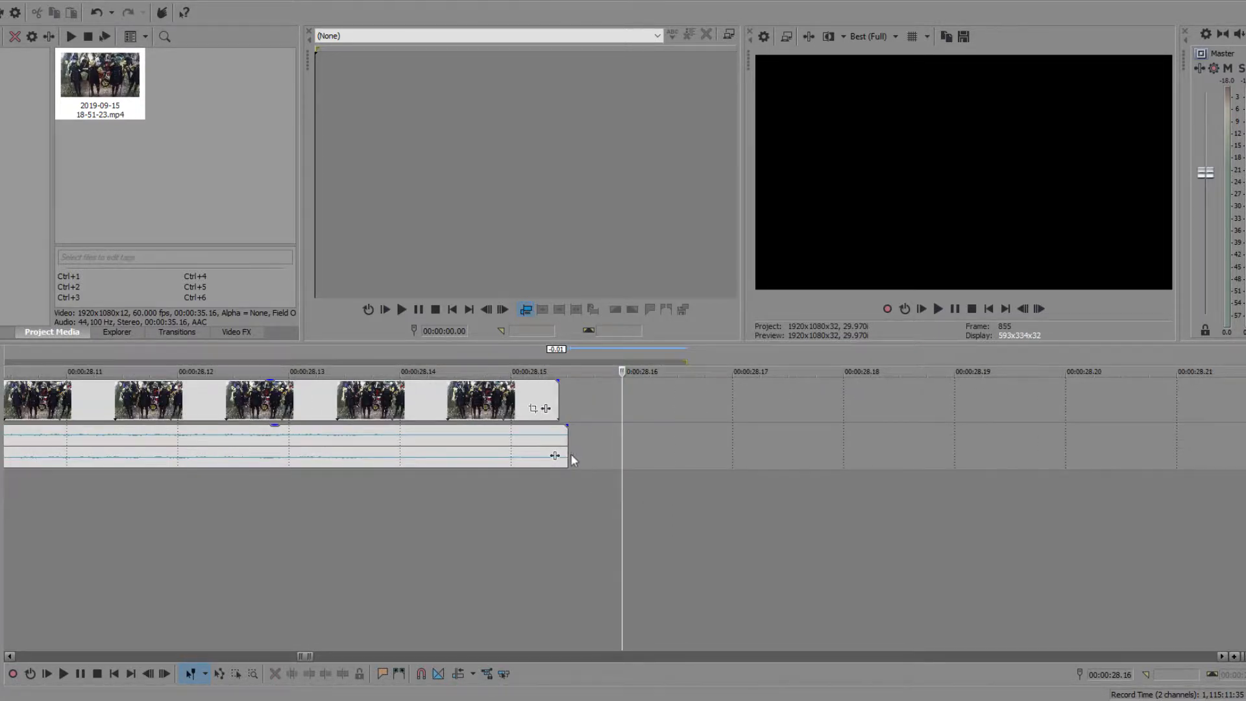
left_click_drag(569, 455, 558, 454)
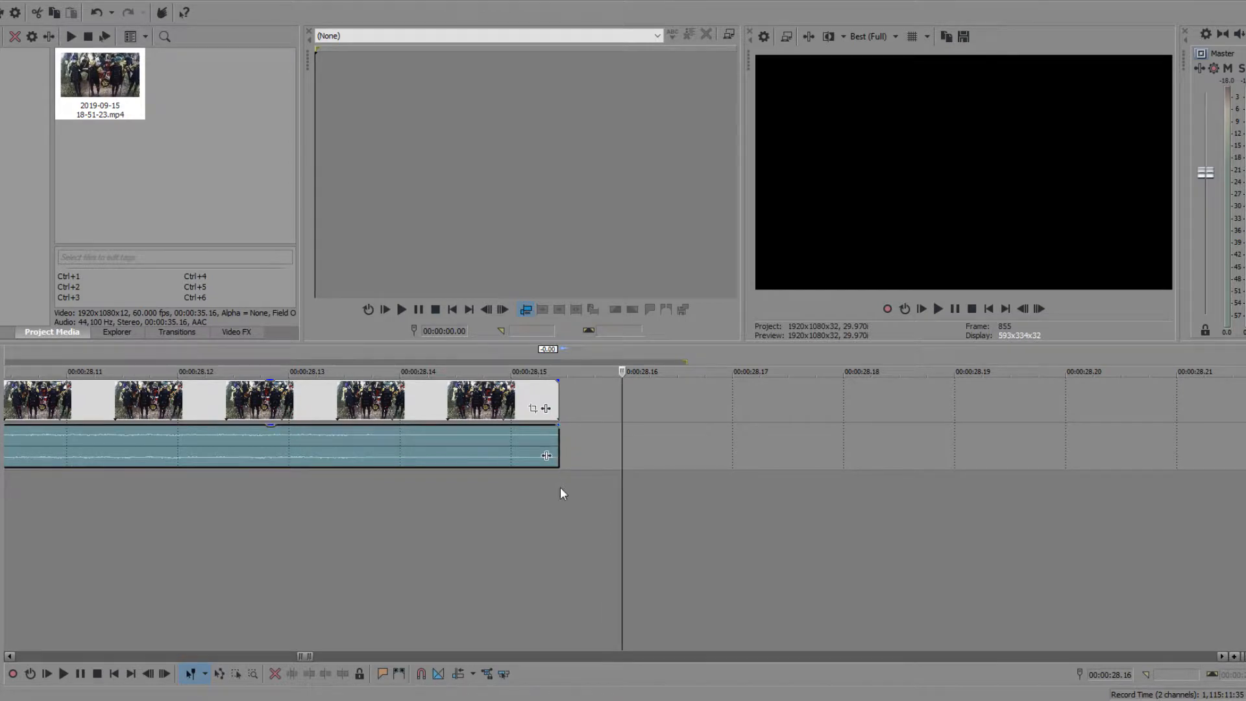
left_click(562, 488)
- Play the timeline with the compressed audio from 00:00:05.16 through the frame-cut section, and pause near the end of the clip
scroll(562, 488, "down", 8)
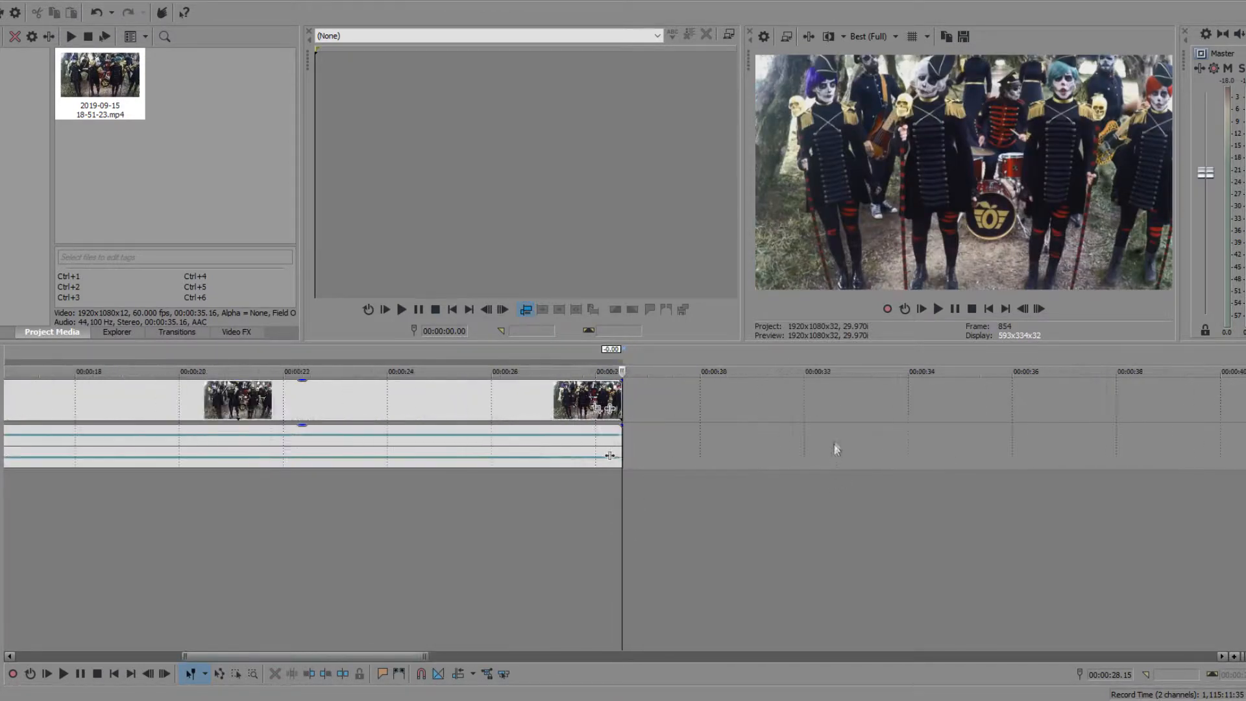
scroll(834, 455, "down", 3)
left_click(61, 512)
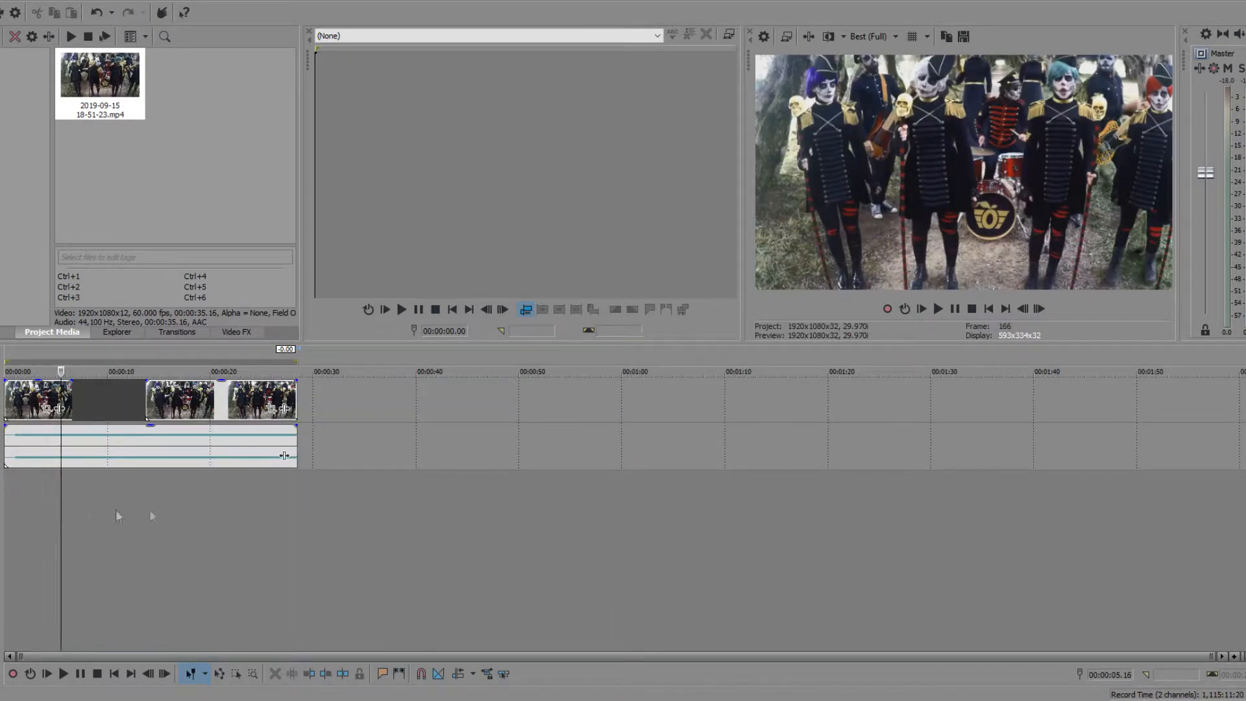
scroll(274, 516, "up", 5)
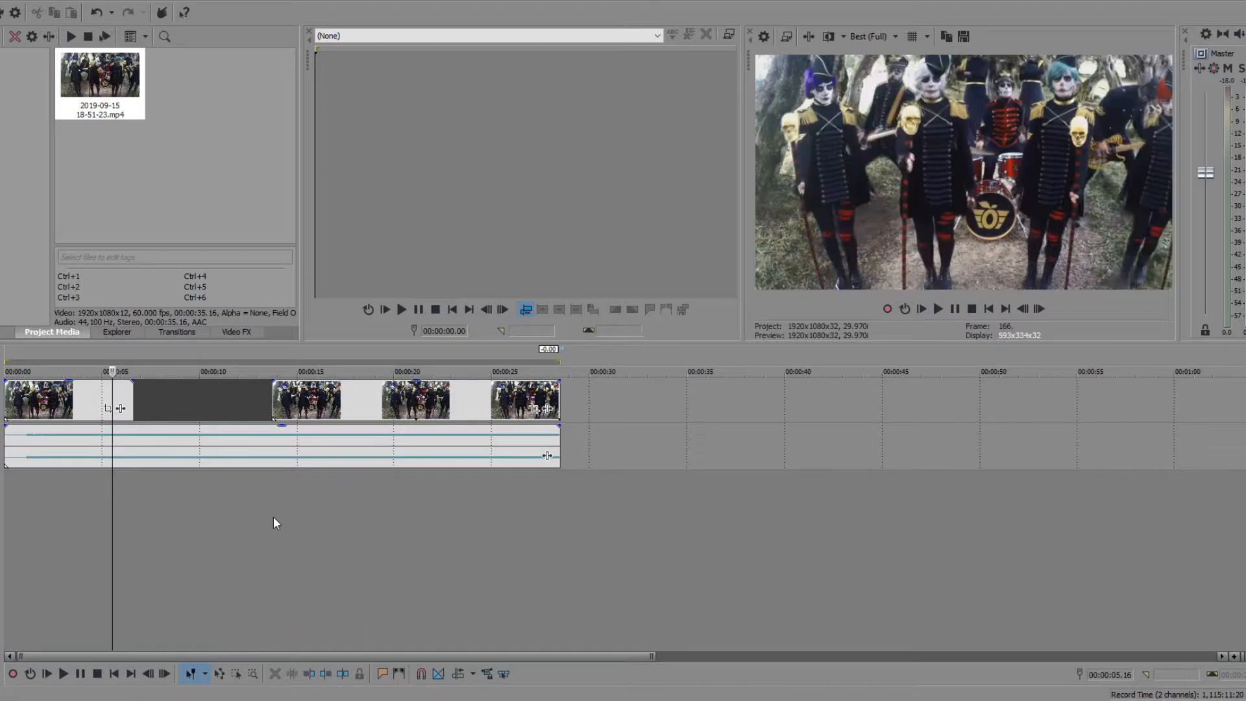
left_click(953, 311)
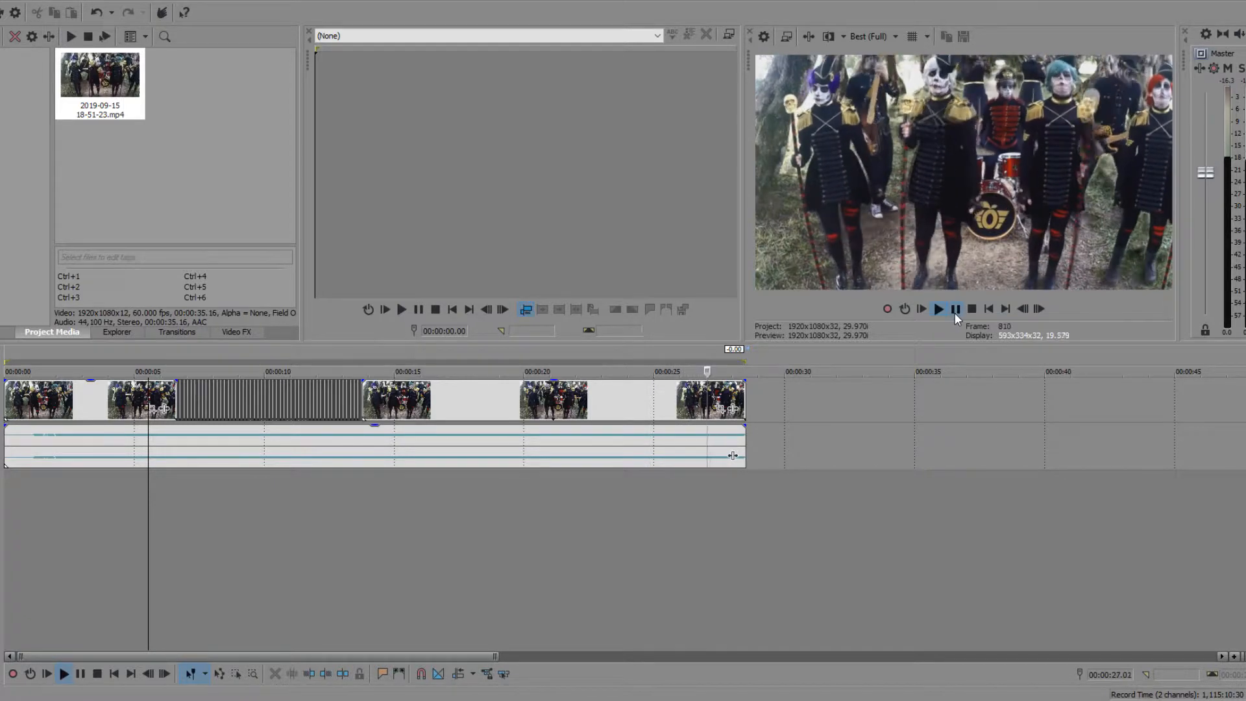
left_click(955, 314)
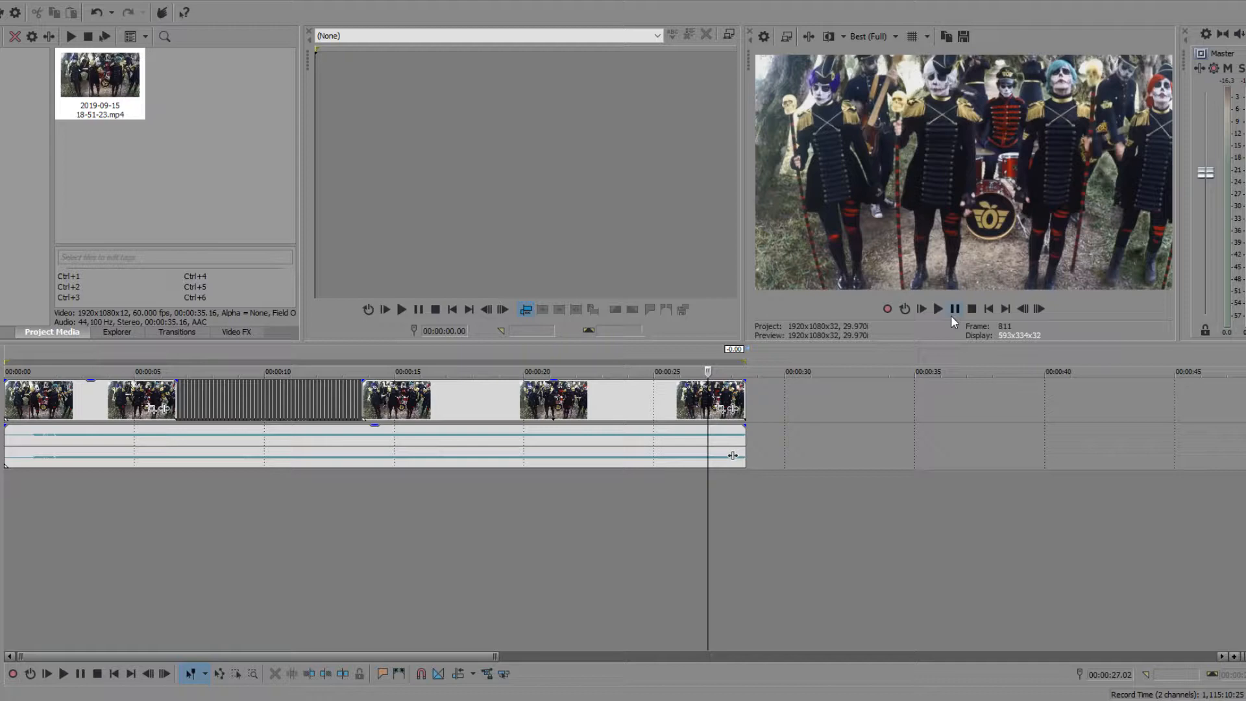
- Replay from 00:00:05.04 through the frame-cut section to check it against the compressed audio, and pause just past it
left_click(138, 532)
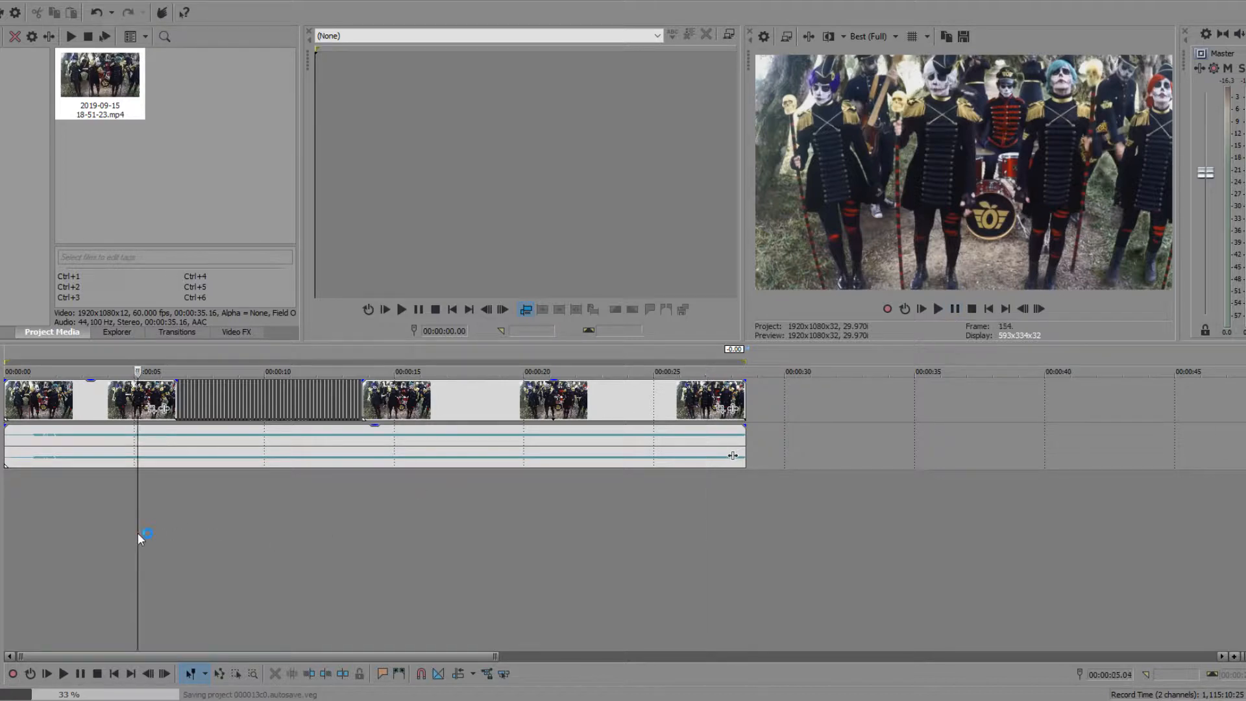
left_click(934, 312)
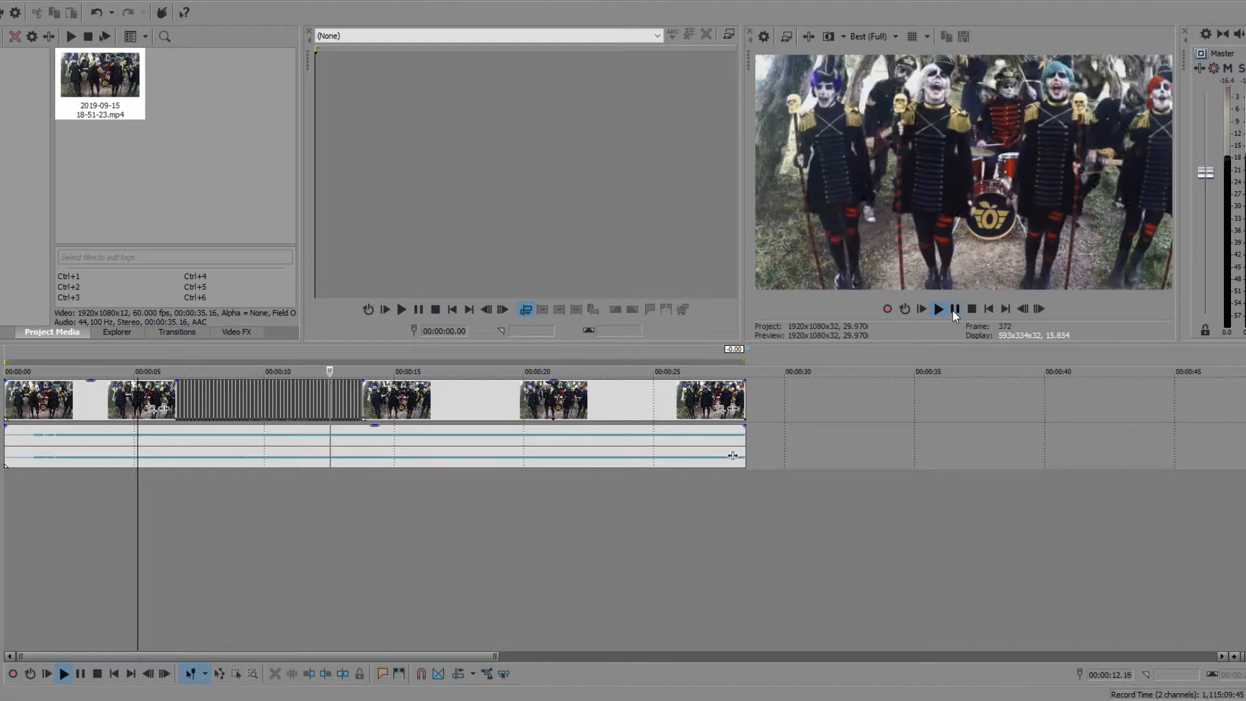
left_click(953, 309)
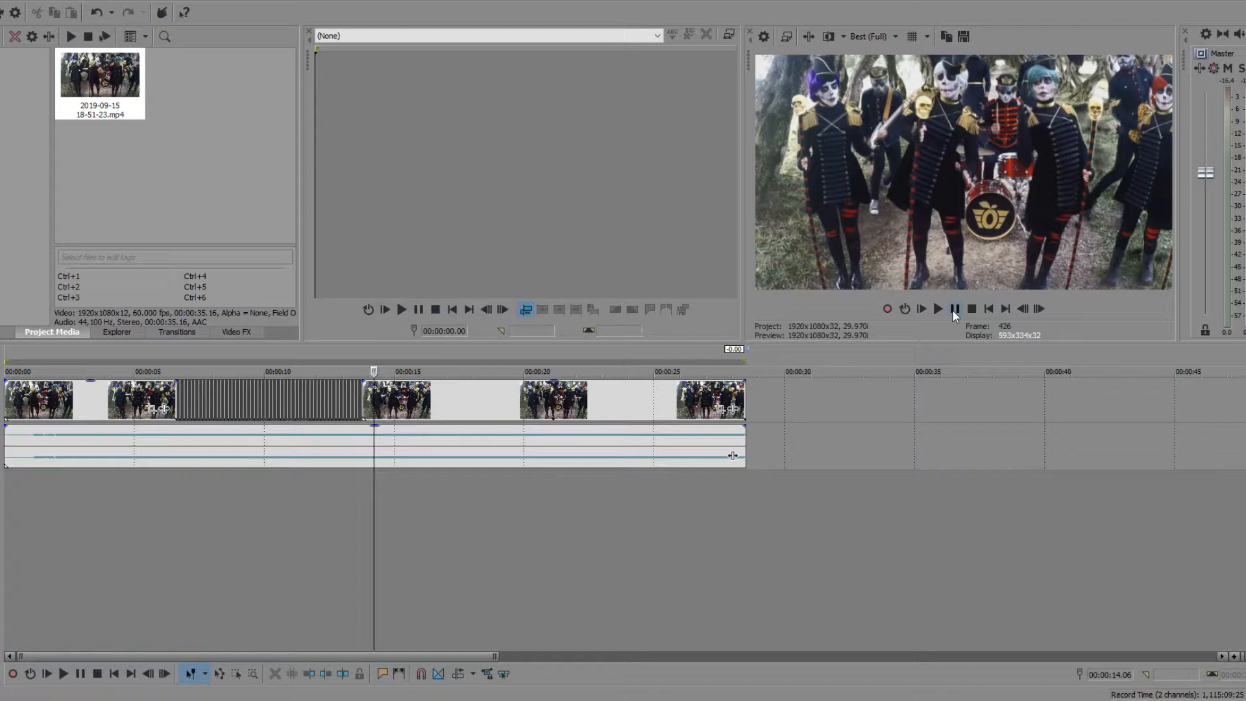
- Return the playhead to 00:00:05.06, just before the frame-cut section, and start playback
left_click(306, 520)
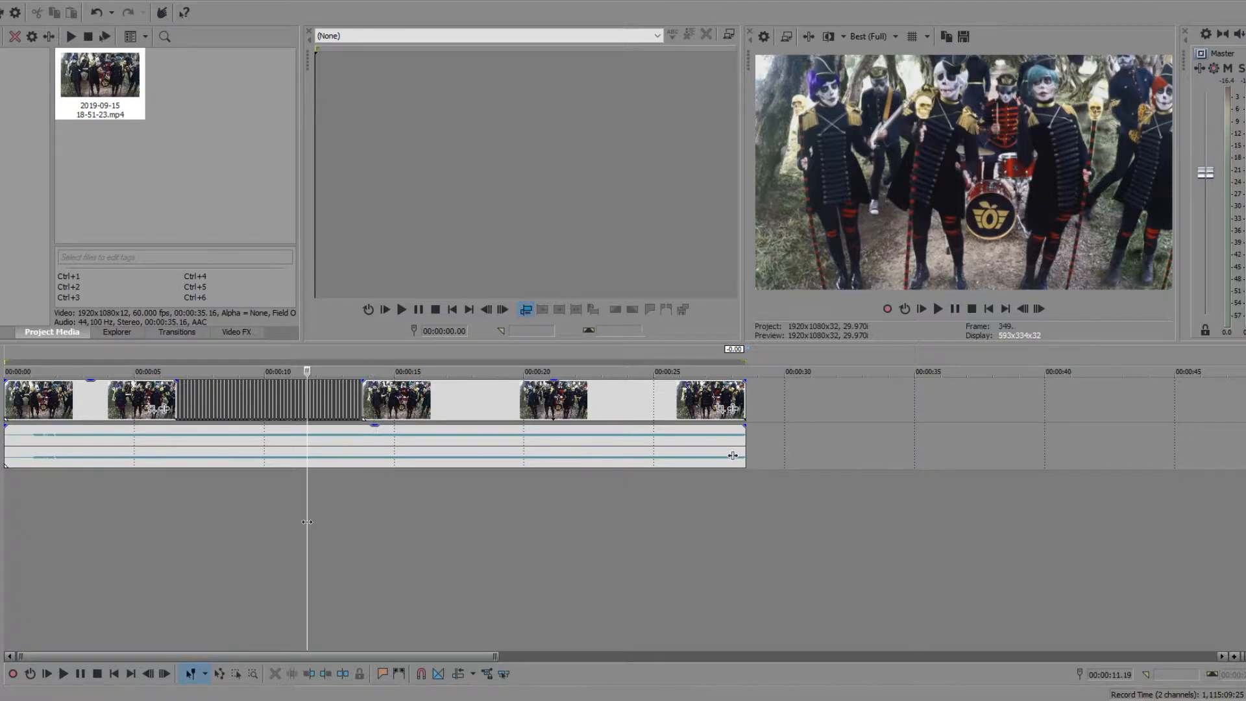
left_click(139, 527)
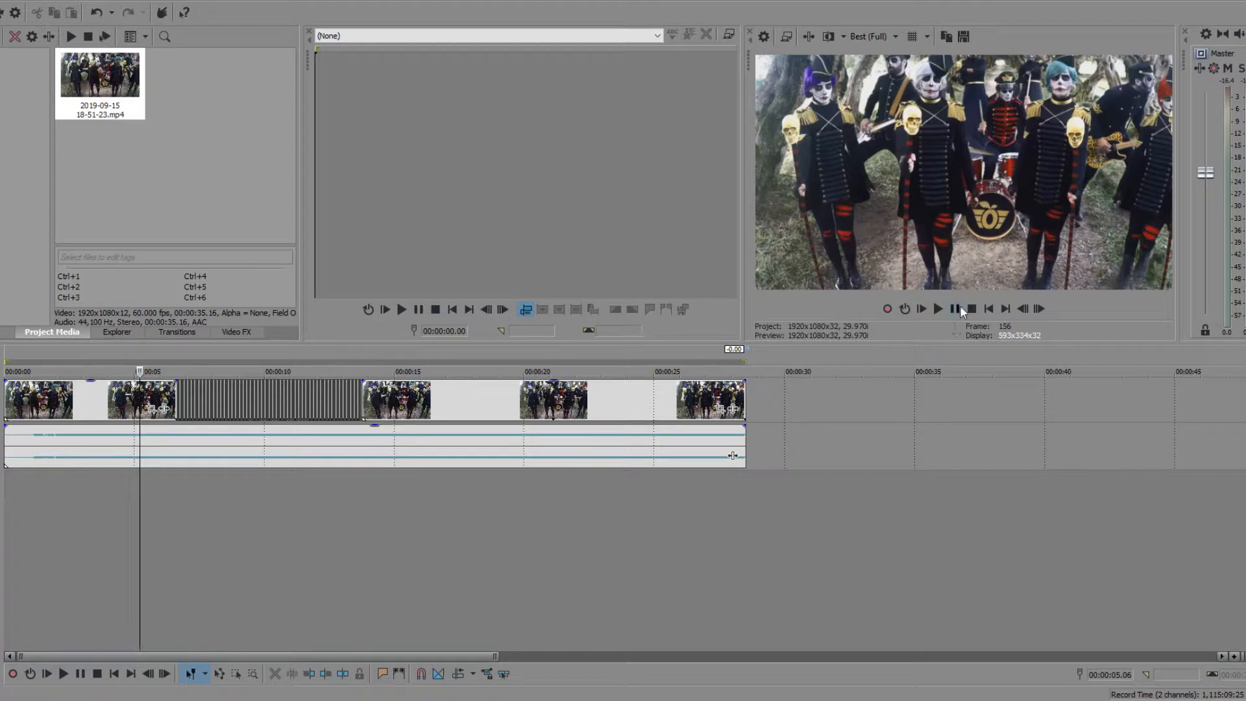
key("space")
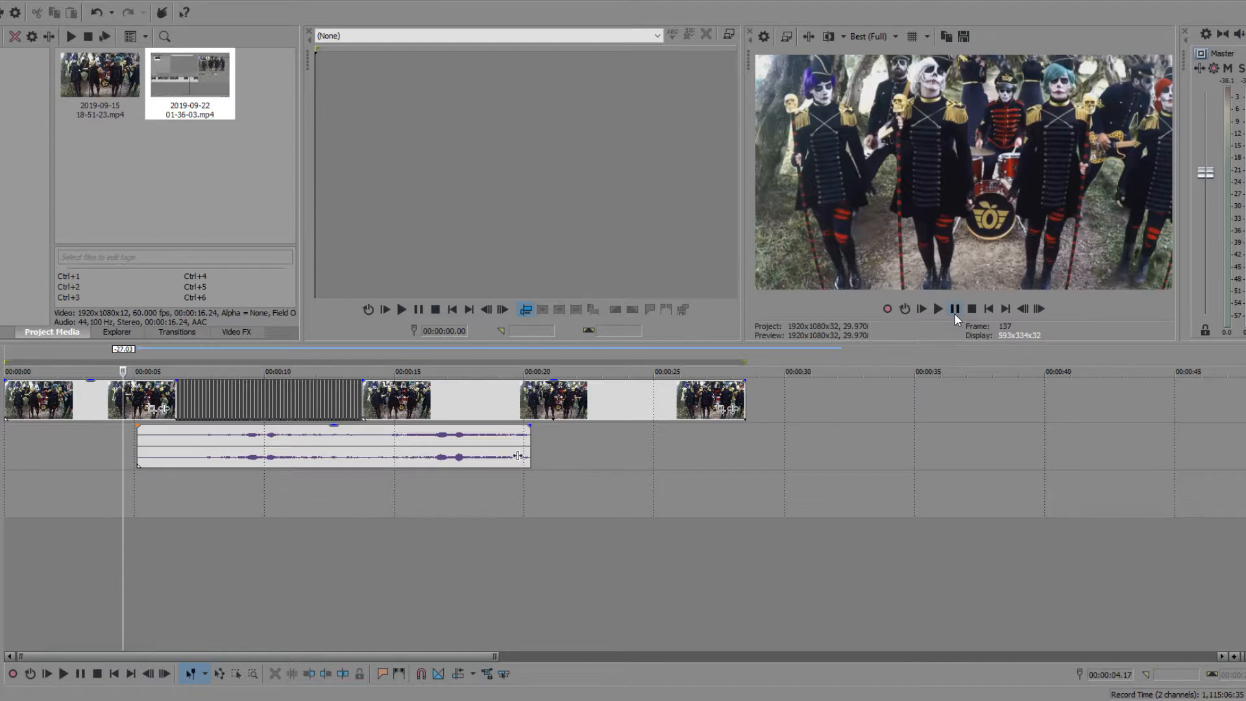
- Play the frame-cut section with the replacement audio track from 00:00:04.17 and again from 00:00:04.27, pausing just past the section each time
left_click(953, 311)
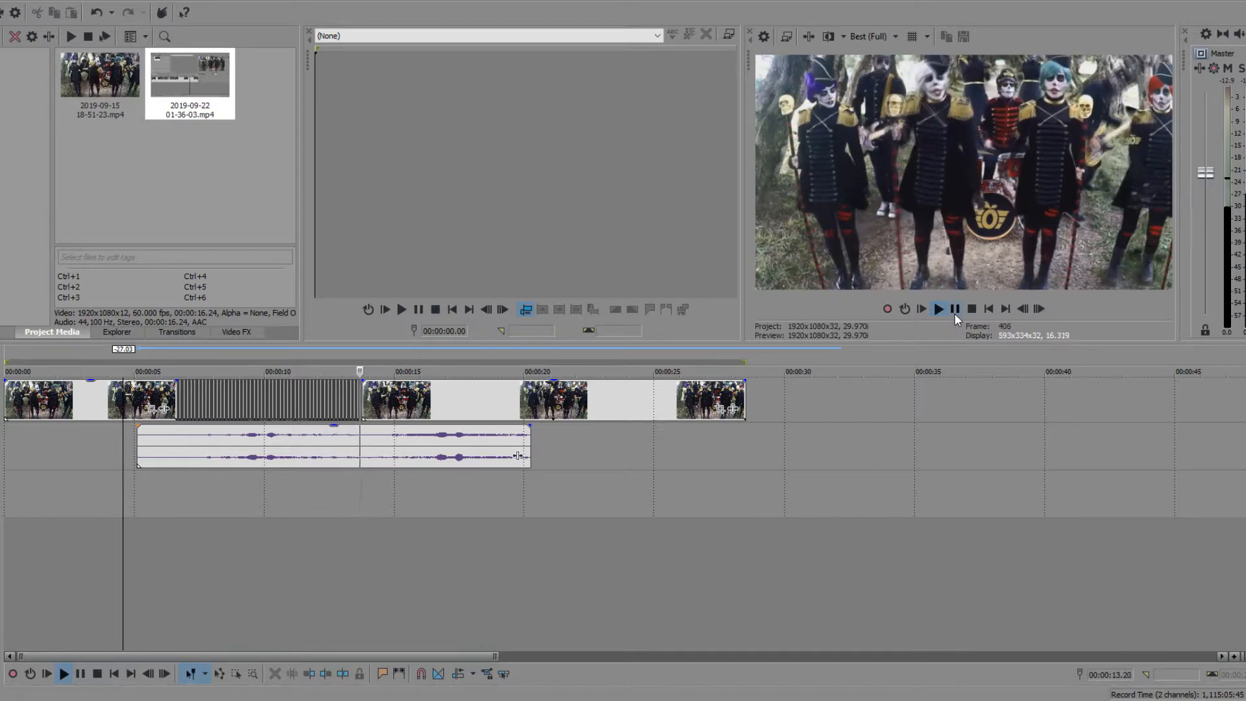
left_click(954, 310)
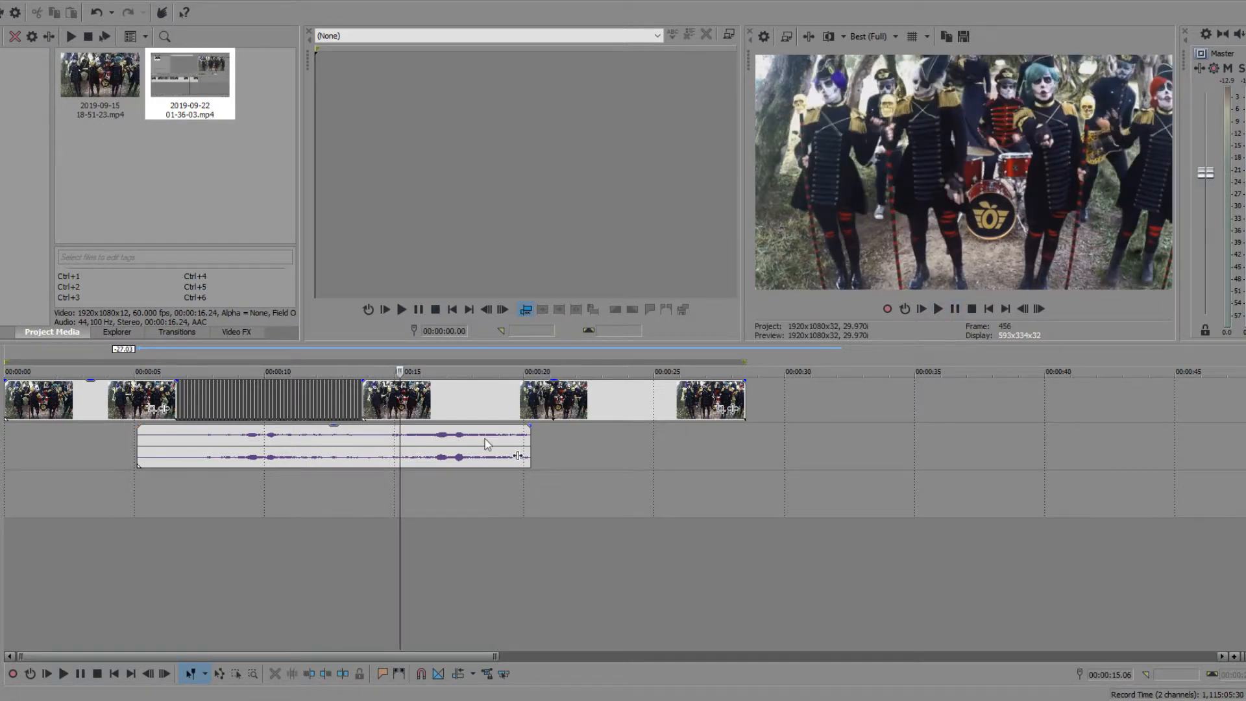
left_click(131, 566)
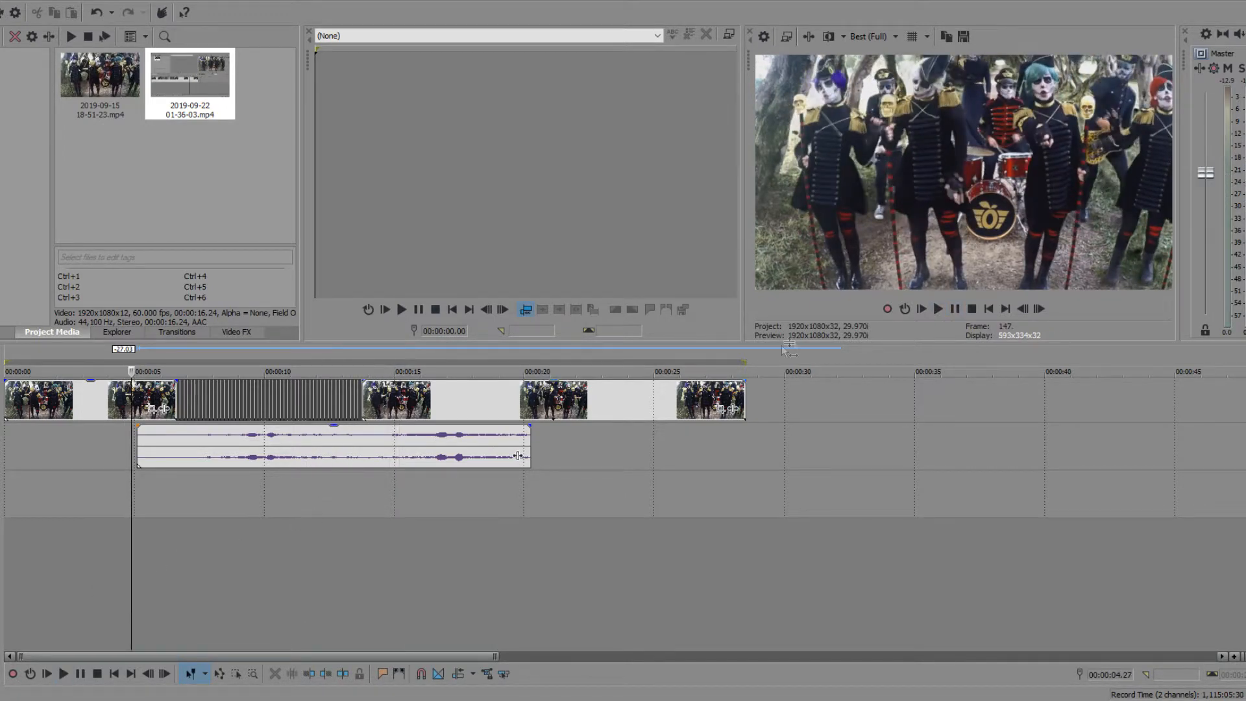
left_click(952, 306)
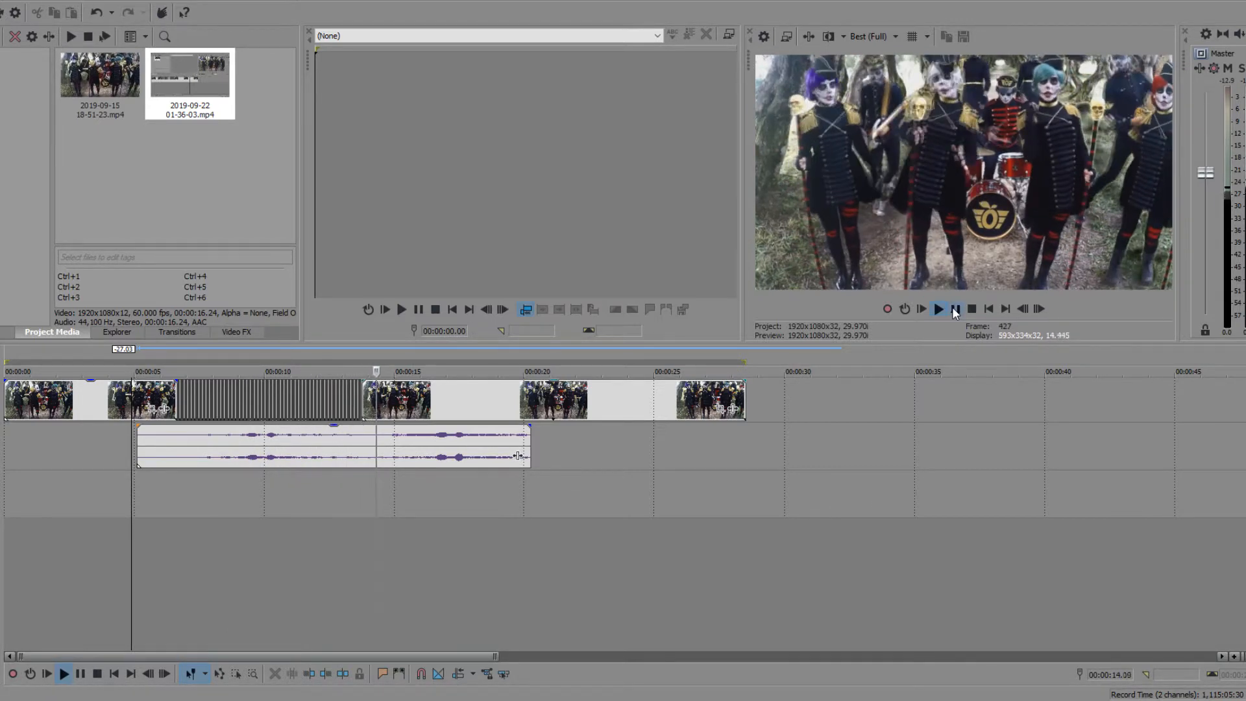
left_click(954, 309)
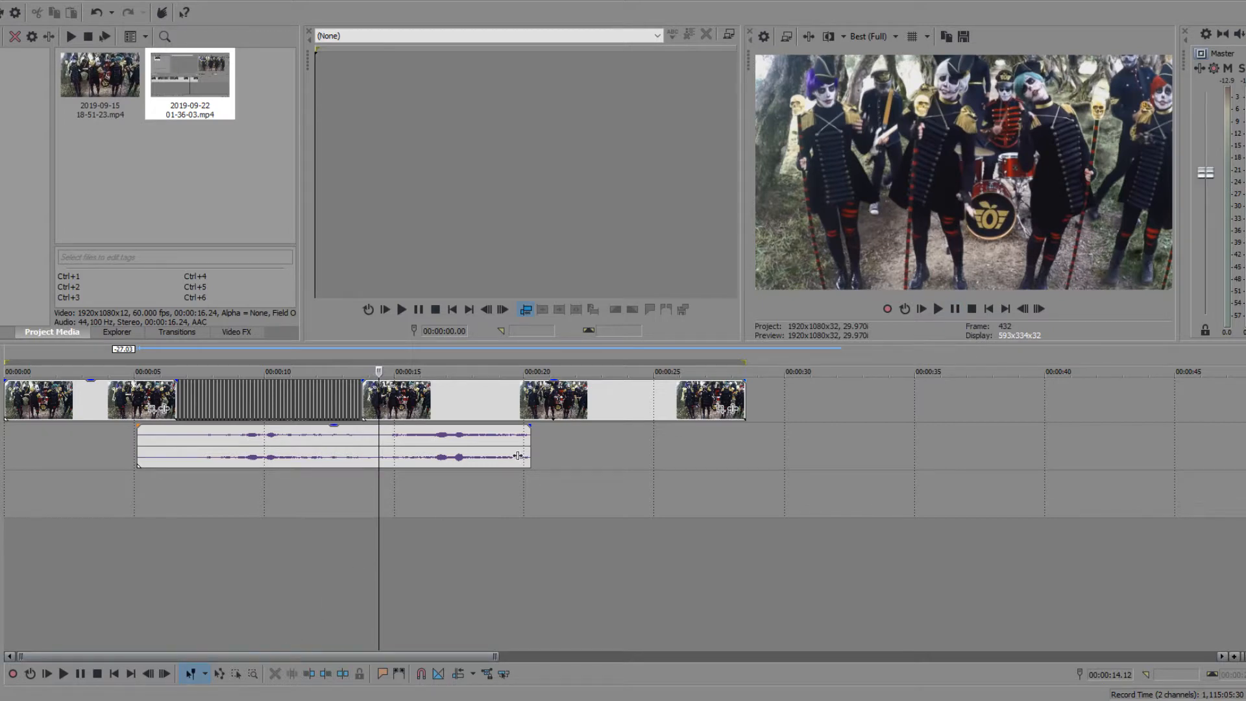